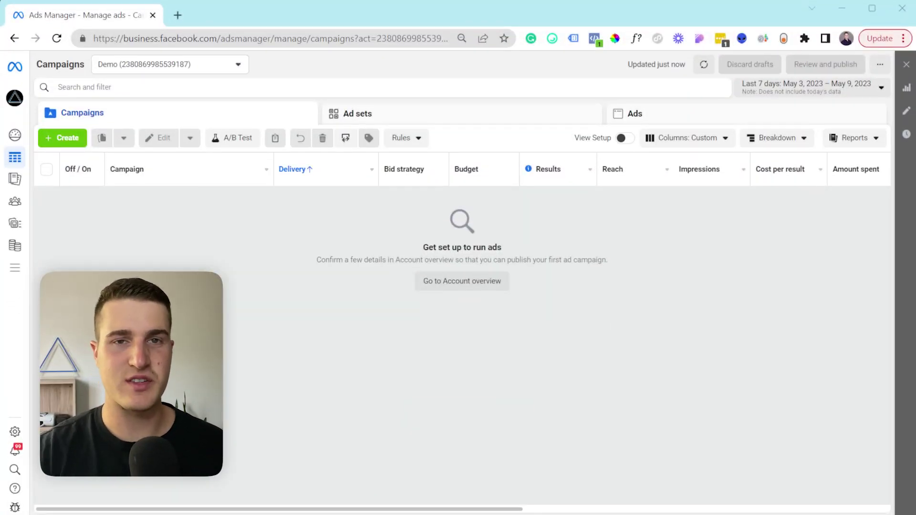
Create a new campaign with the Leads objective and continue to its settings
{"action": "left_click", "coordinate": [64, 143]}
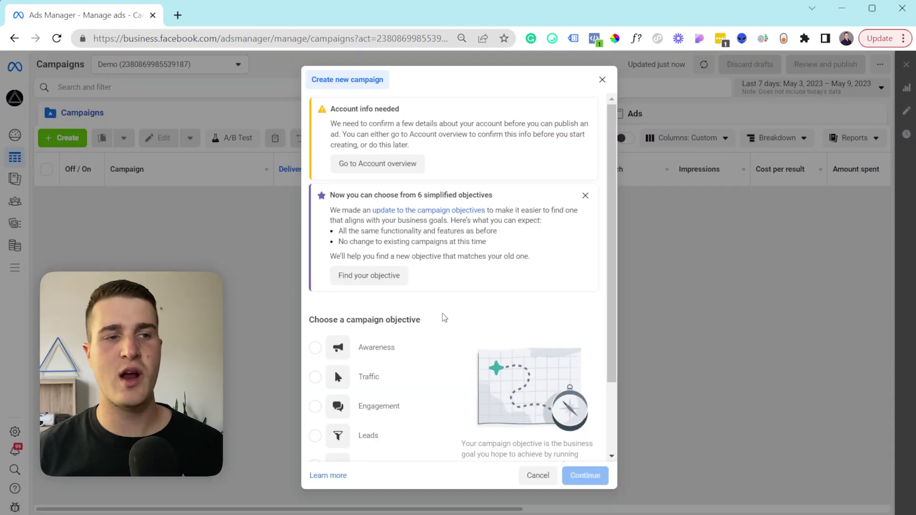
{"action": "scroll", "coordinate": [430, 334], "scroll_direction": "down", "scroll_amount": 2}
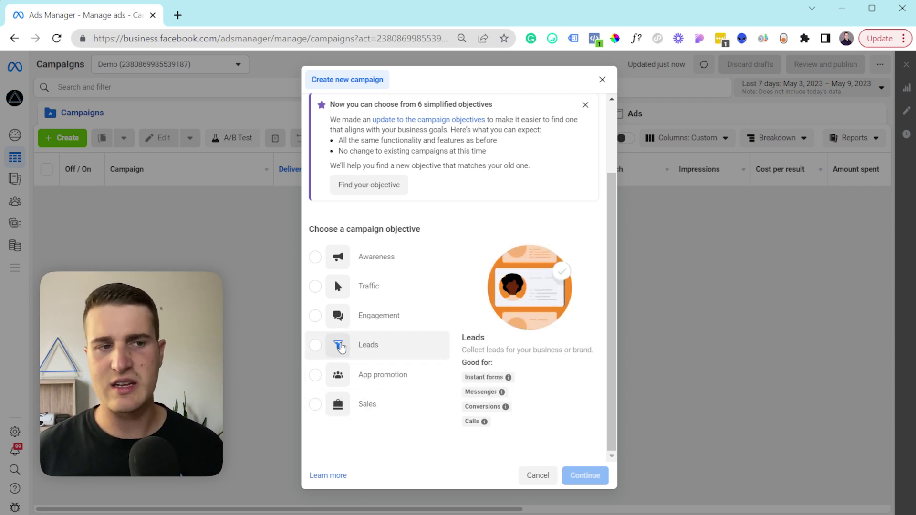
{"action": "left_click", "coordinate": [342, 347]}
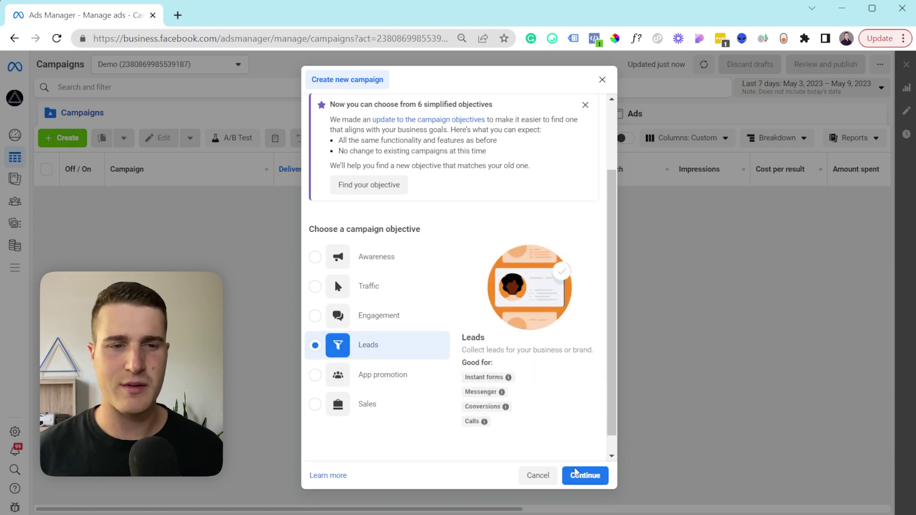
{"action": "left_click", "coordinate": [586, 477]}
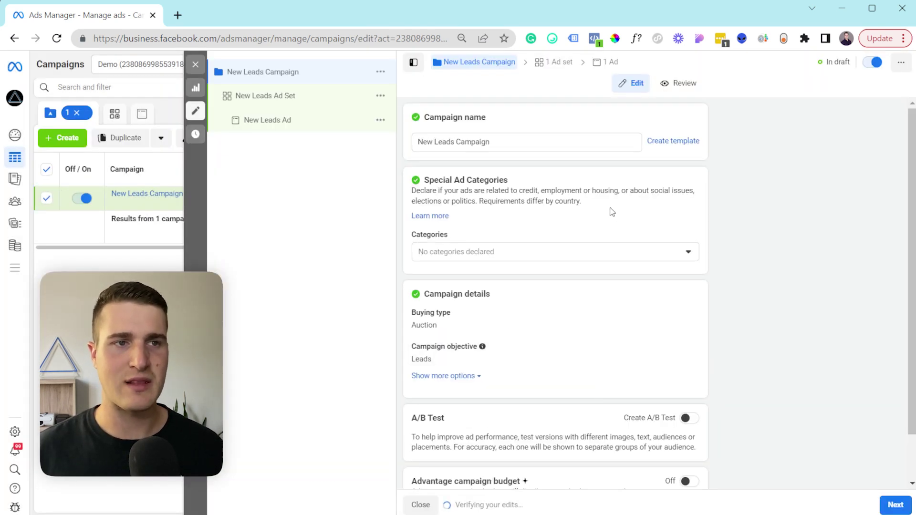
Review the campaign name, the available special ad categories and the A/B test option in the campaign settings
{"action": "double_click", "coordinate": [477, 142]}
{"action": "left_click", "coordinate": [500, 136]}
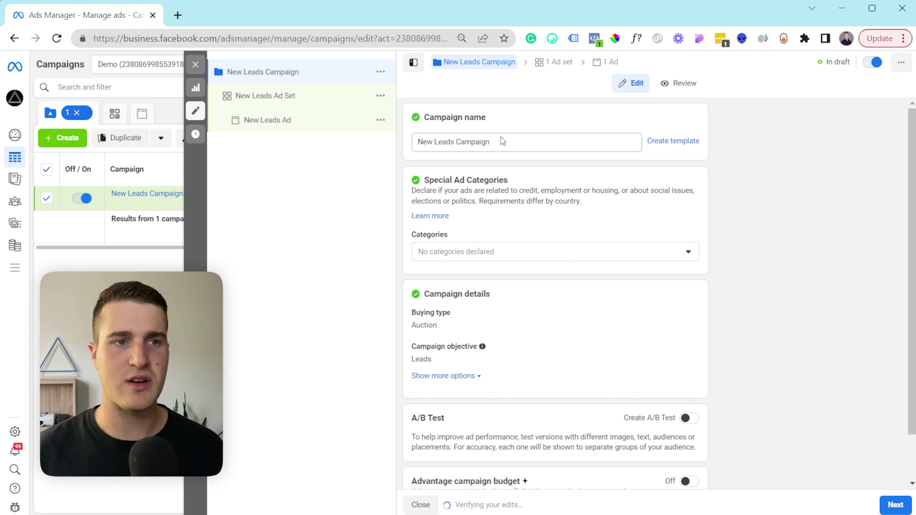
{"action": "left_click", "coordinate": [513, 251]}
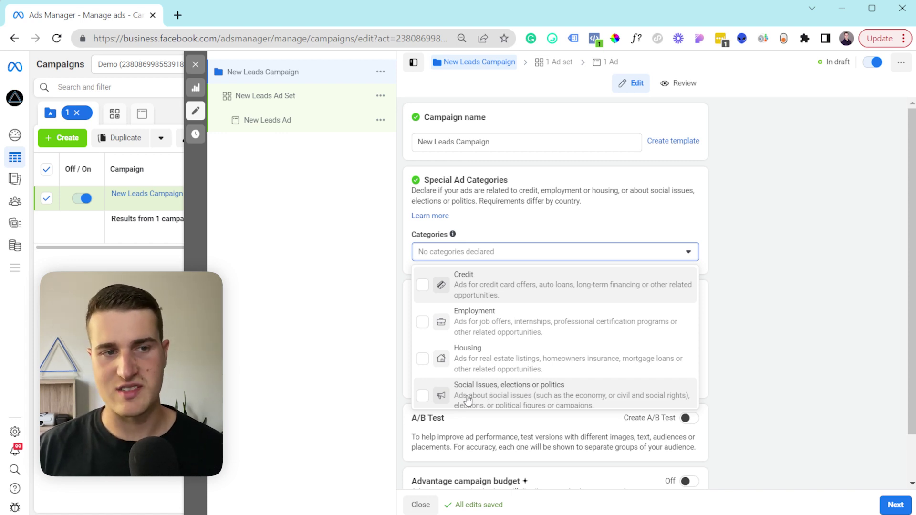
{"action": "left_click", "coordinate": [717, 248]}
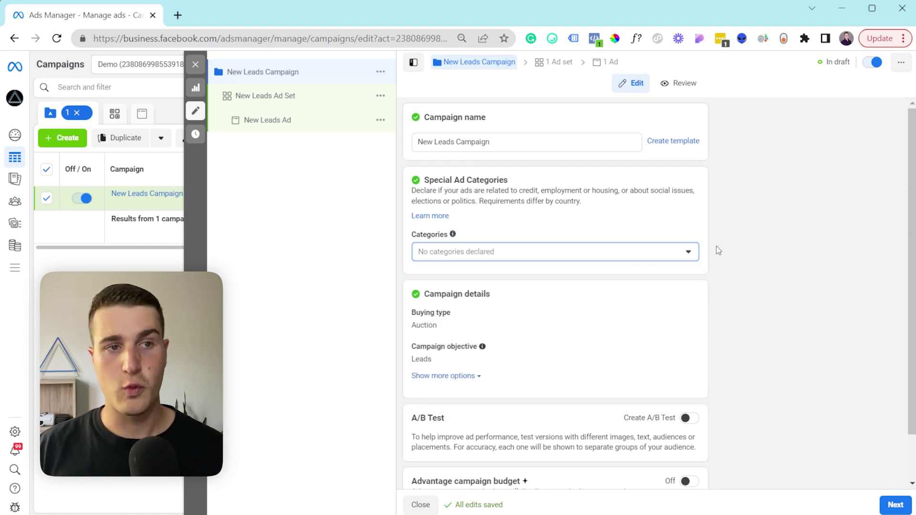
{"action": "left_click", "coordinate": [518, 256]}
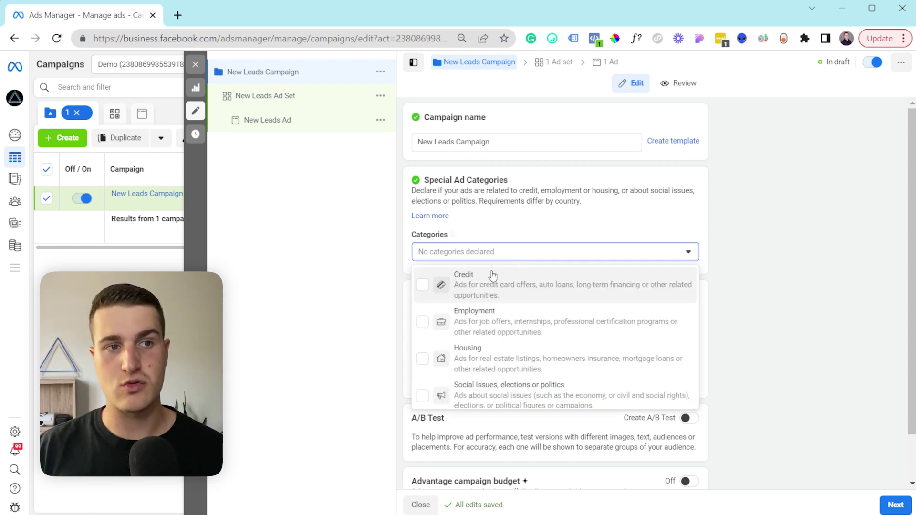
{"action": "left_click", "coordinate": [733, 233]}
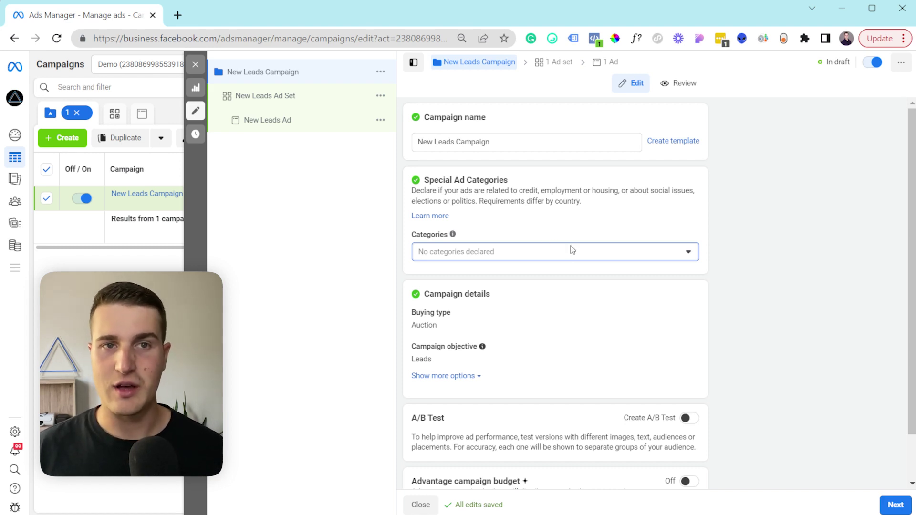
{"action": "scroll", "coordinate": [573, 248], "scroll_direction": "down", "scroll_amount": 1}
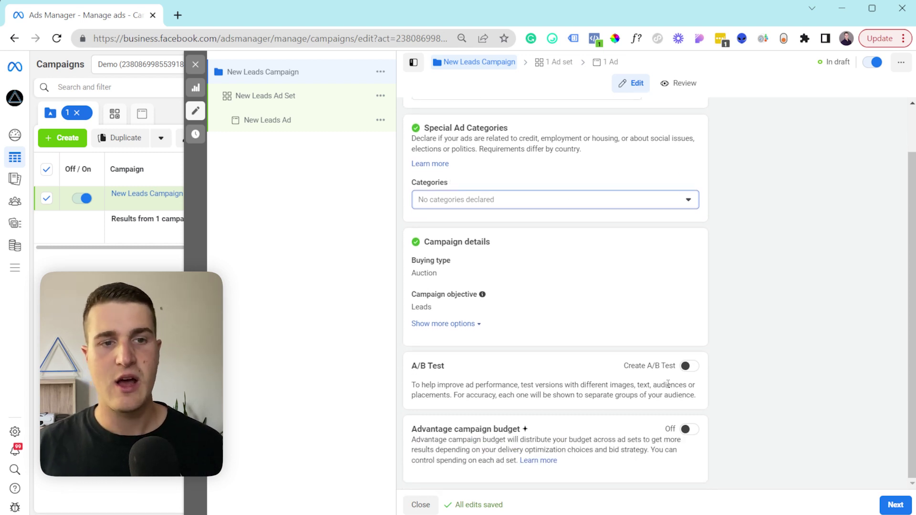
{"action": "double_click", "coordinate": [435, 366]}
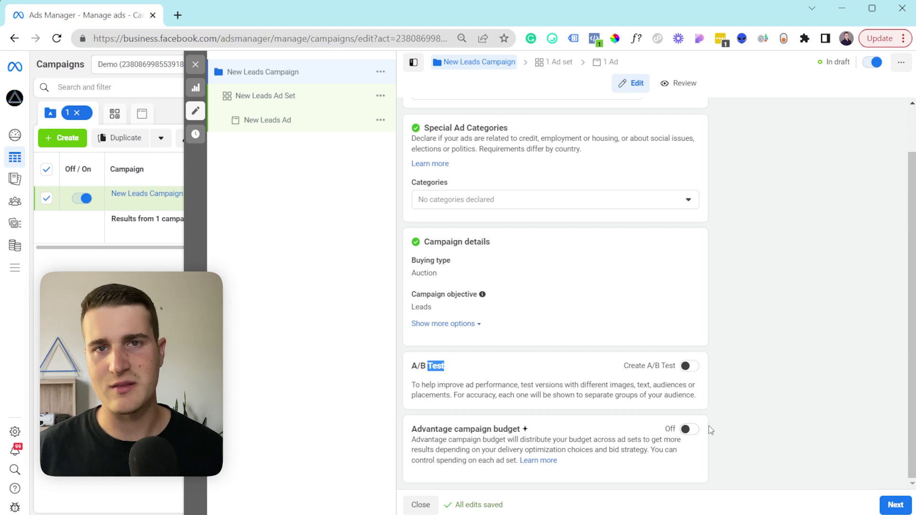
Try the Advantage campaign budget with a daily budget of $30.00 CAD and switch the option back off
{"action": "left_click", "coordinate": [695, 431]}
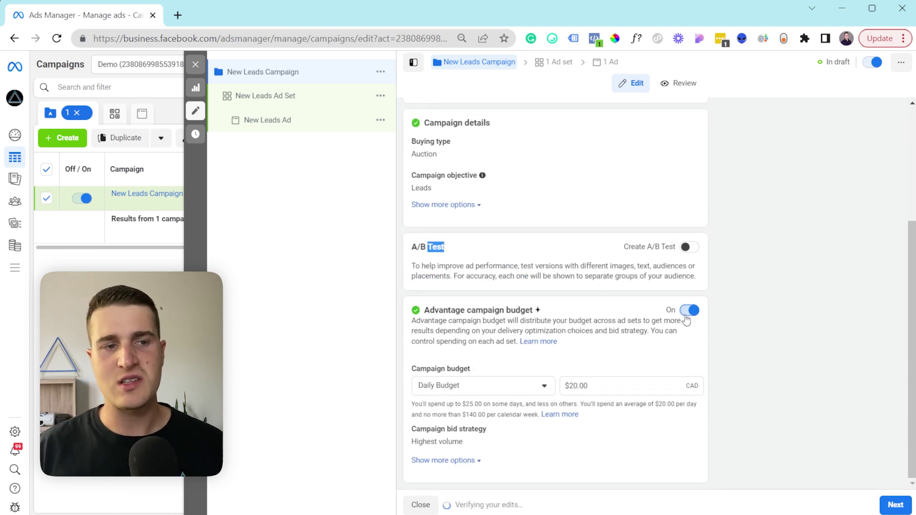
{"action": "left_click", "coordinate": [583, 387]}
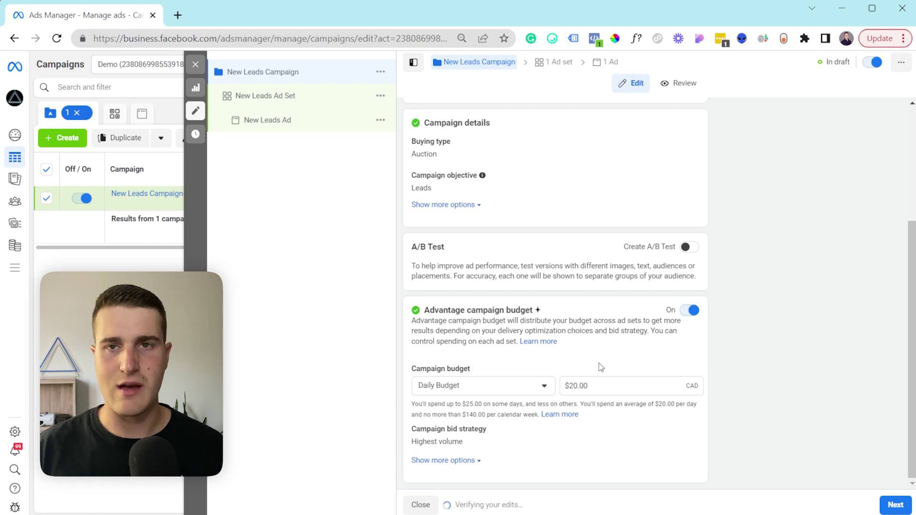
{"action": "left_click", "coordinate": [574, 387]}
{"action": "key", "text": "BackSpace"}
{"action": "type", "text": "3"}
{"action": "left_click", "coordinate": [808, 379]}
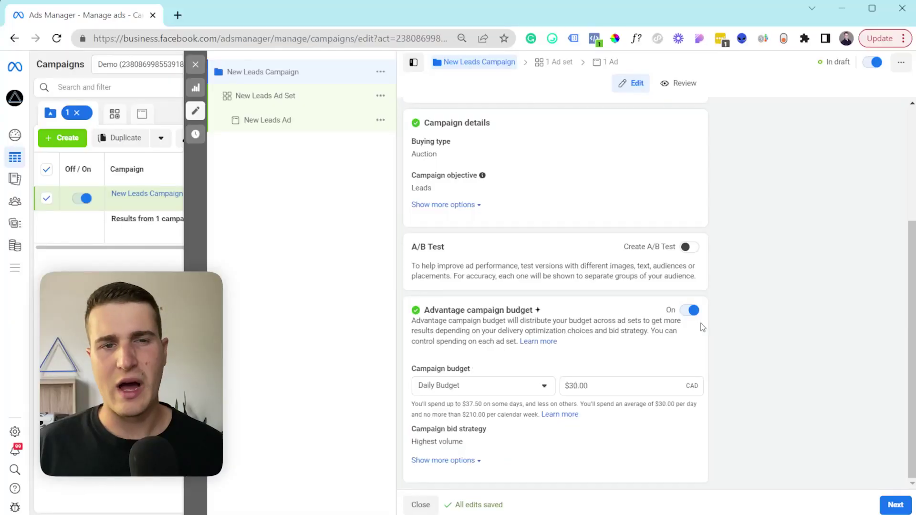
{"action": "left_click", "coordinate": [693, 311]}
Rename the campaign's ad set to Broad and set its conversion location to Website
{"action": "left_click", "coordinate": [289, 97]}
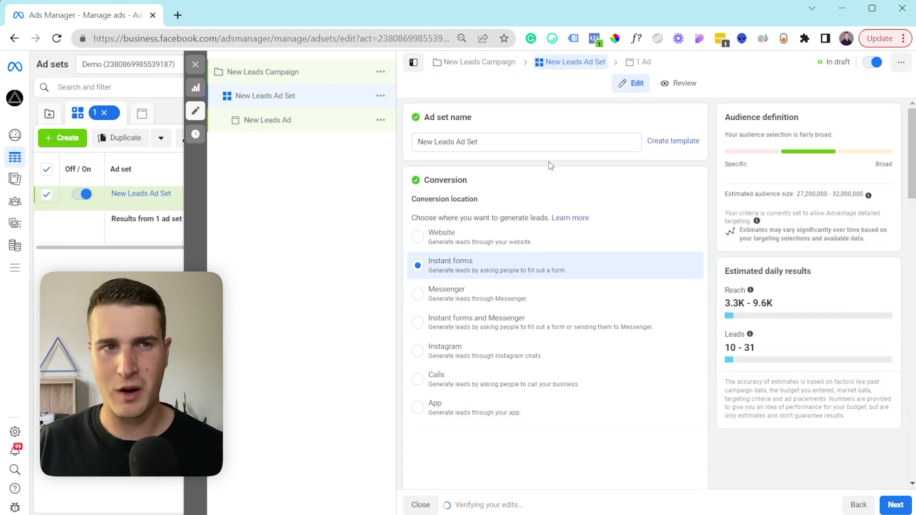
{"action": "triple_click", "coordinate": [512, 147]}
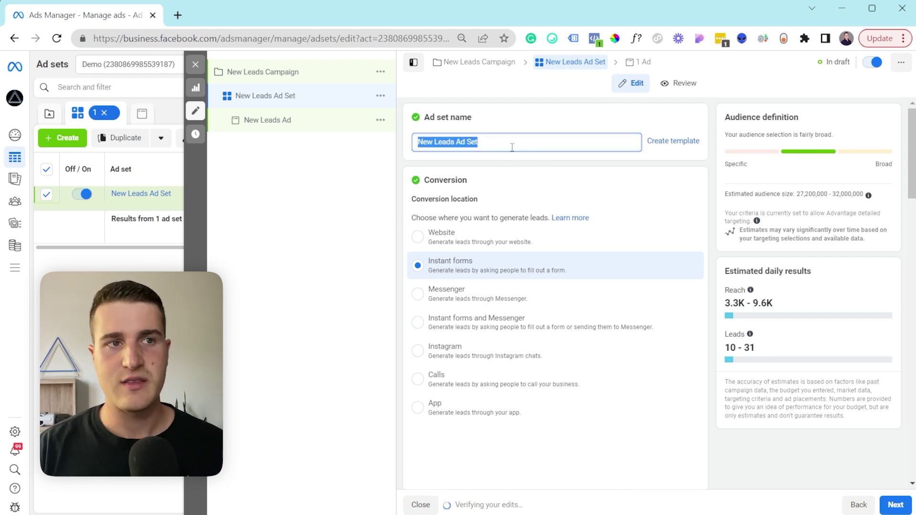
{"action": "type", "text": "Broad"}
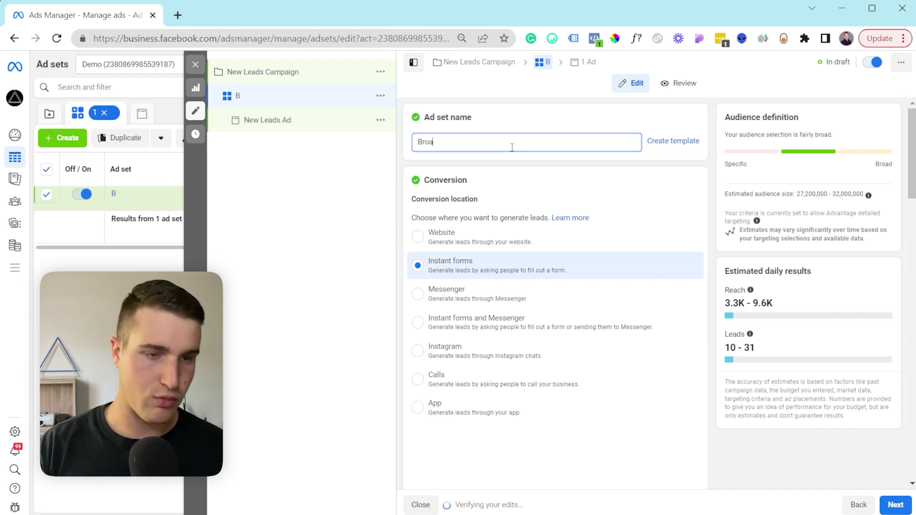
{"action": "left_click", "coordinate": [525, 118]}
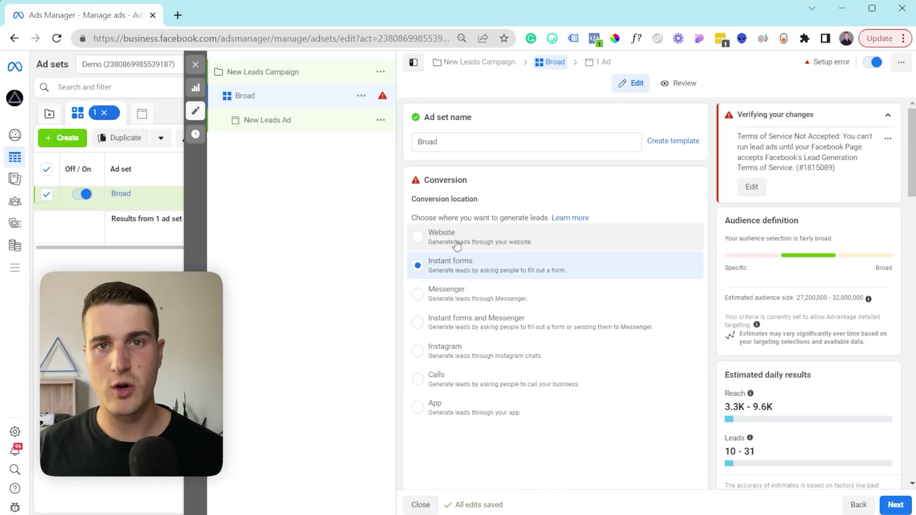
{"action": "left_click", "coordinate": [457, 245]}
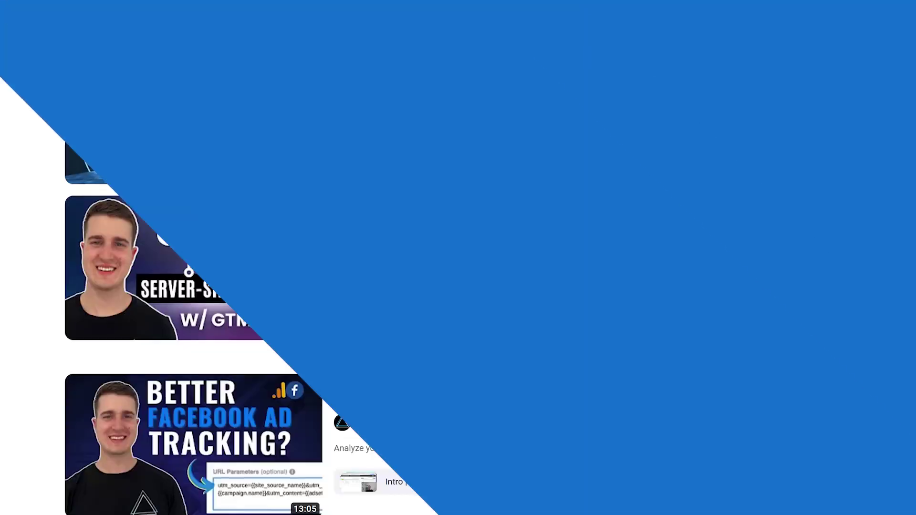
{"action": "scroll", "coordinate": [459, 257], "scroll_direction": "down", "scroll_amount": 3}
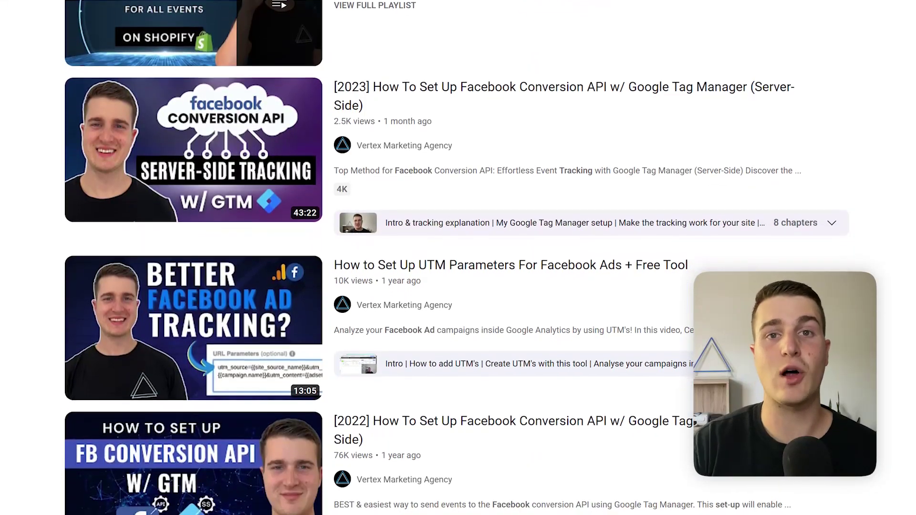
{"action": "scroll", "coordinate": [459, 257], "scroll_direction": "down", "scroll_amount": 3}
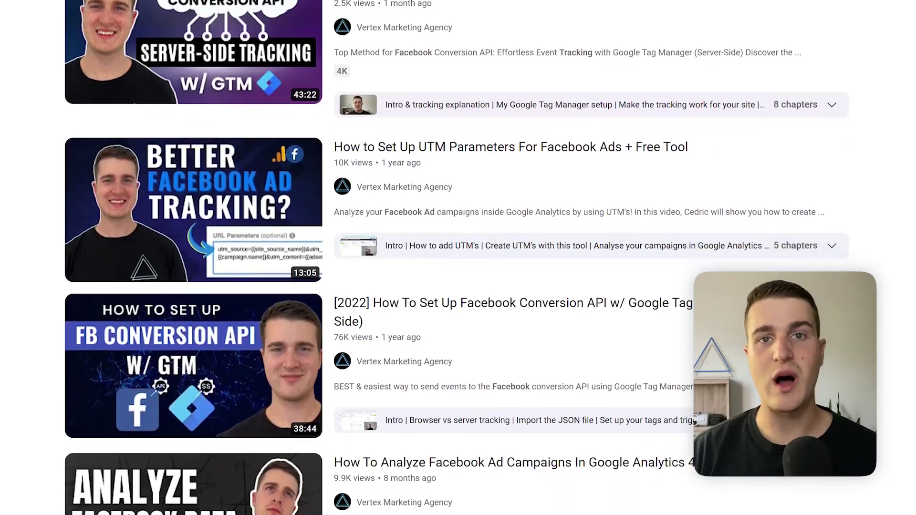
{"action": "scroll", "coordinate": [458, 258], "scroll_direction": "down", "scroll_amount": 3}
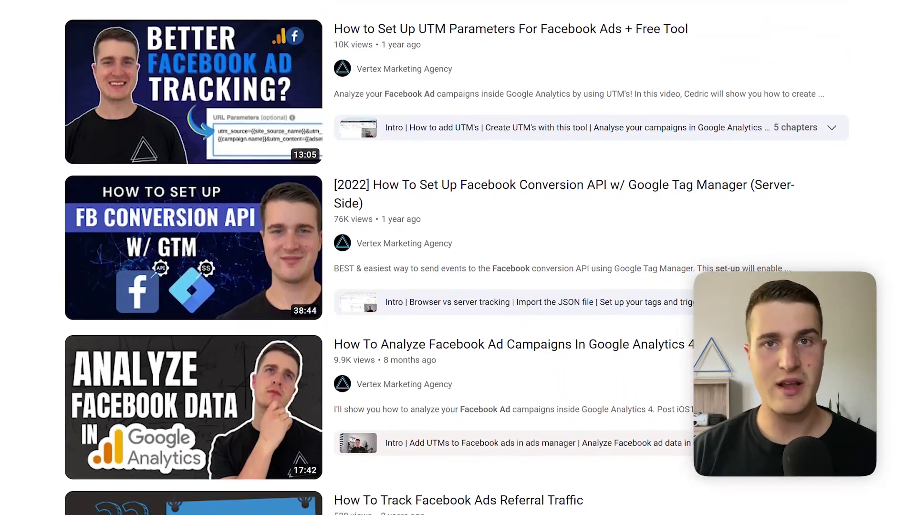
{"action": "scroll", "coordinate": [458, 258], "scroll_direction": "down", "scroll_amount": 3}
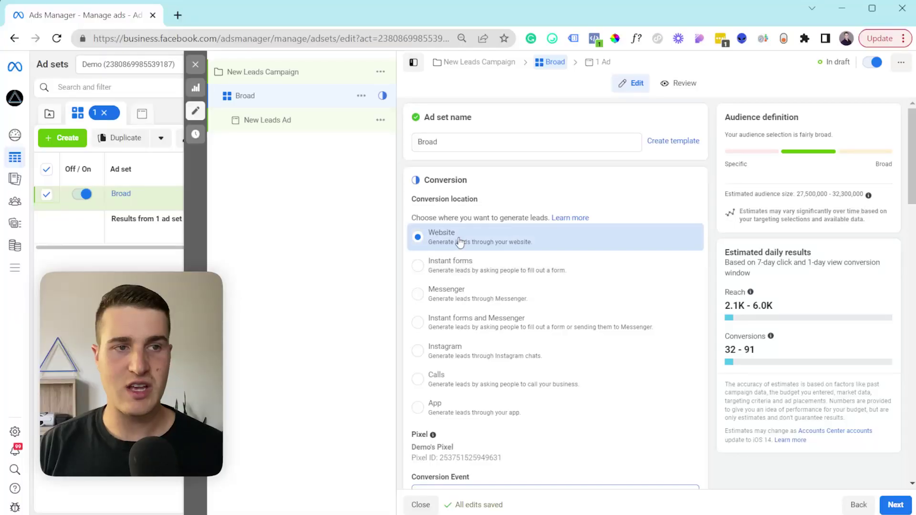
Check the pixel used by the ad set and choose Lead as its conversion event
{"action": "scroll", "coordinate": [459, 243], "scroll_direction": "down", "scroll_amount": 2}
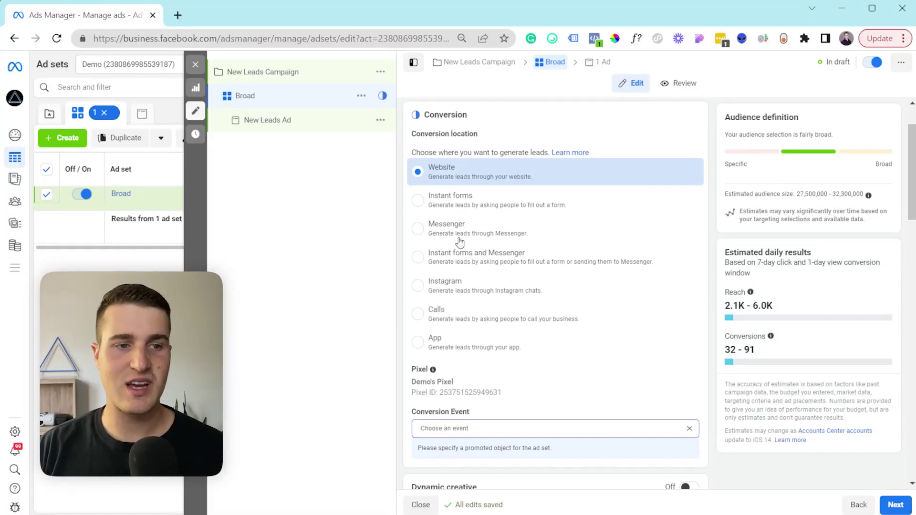
{"action": "triple_click", "coordinate": [436, 387]}
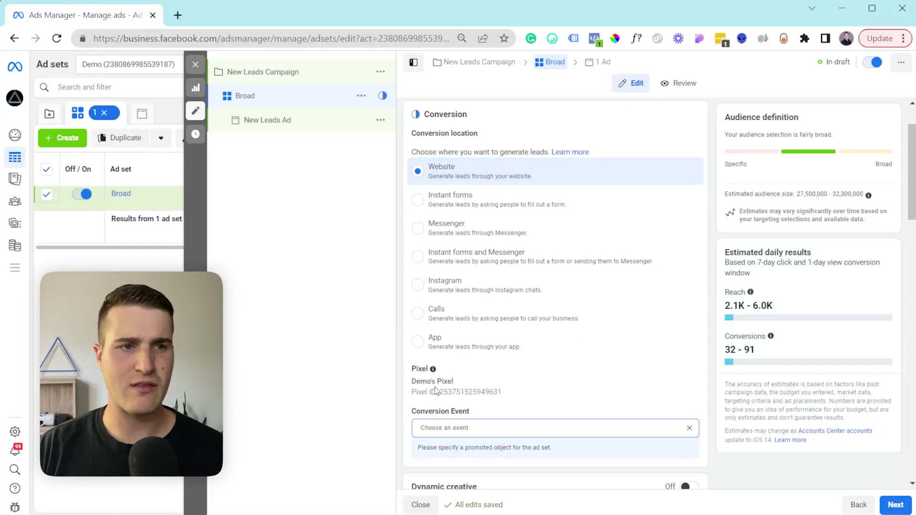
{"action": "left_click_drag", "start_coordinate": [411, 387], "coordinate": [459, 388]}
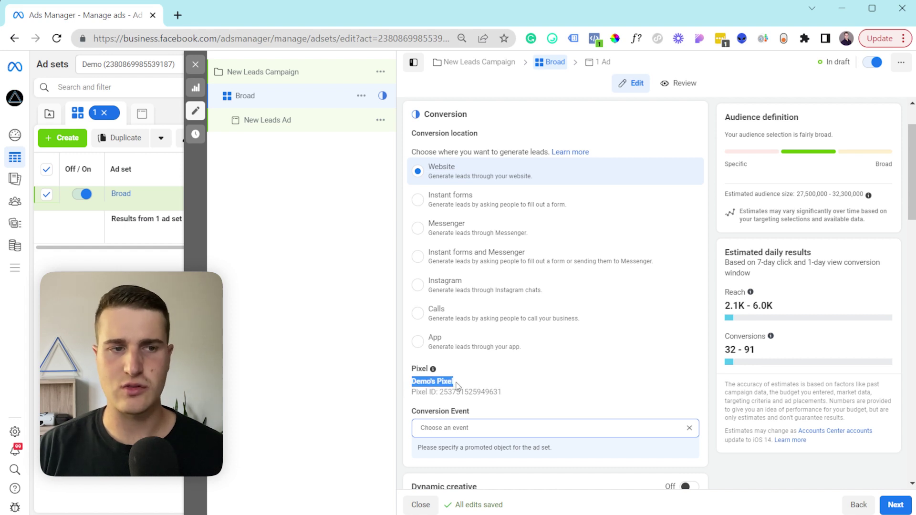
{"action": "left_click", "coordinate": [472, 388]}
{"action": "scroll", "coordinate": [491, 405], "scroll_direction": "down", "scroll_amount": 1}
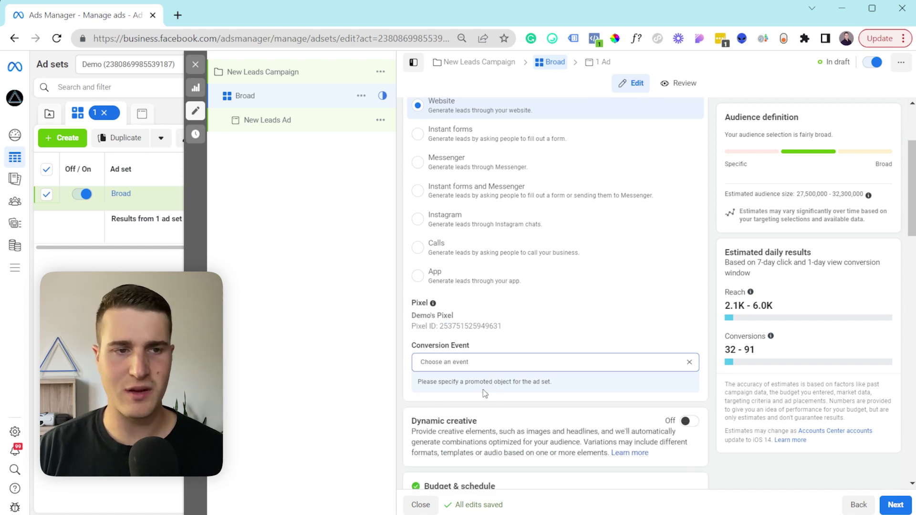
{"action": "left_click", "coordinate": [489, 362]}
{"action": "scroll", "coordinate": [507, 409], "scroll_direction": "down", "scroll_amount": 5}
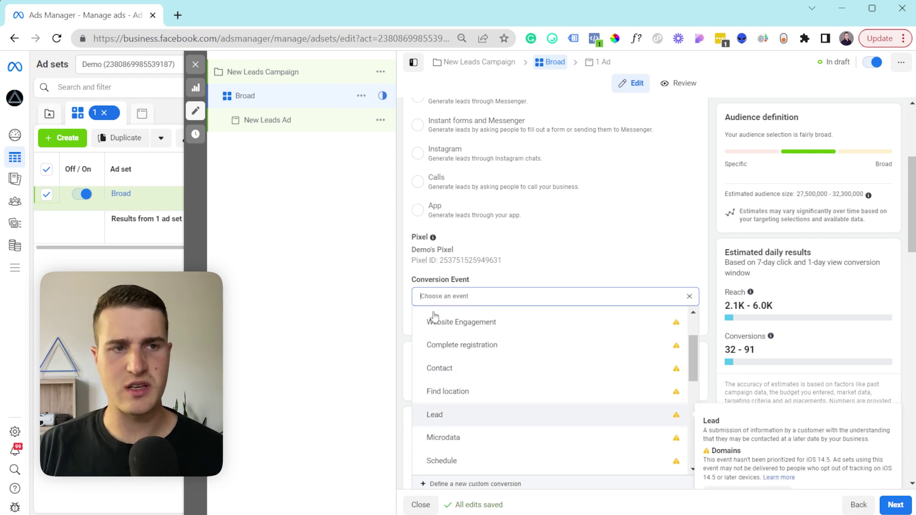
{"action": "left_click", "coordinate": [488, 424]}
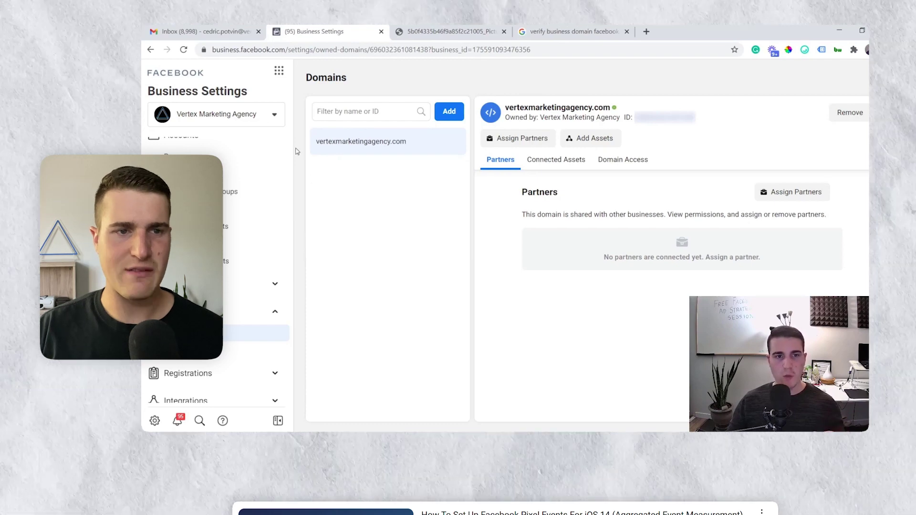
{"action": "left_click", "coordinate": [280, 72]}
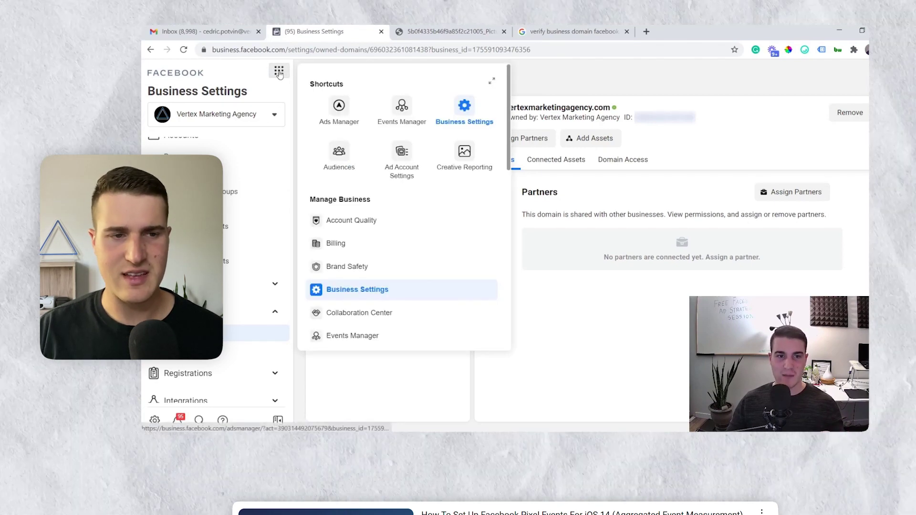
{"action": "left_click", "coordinate": [403, 109]}
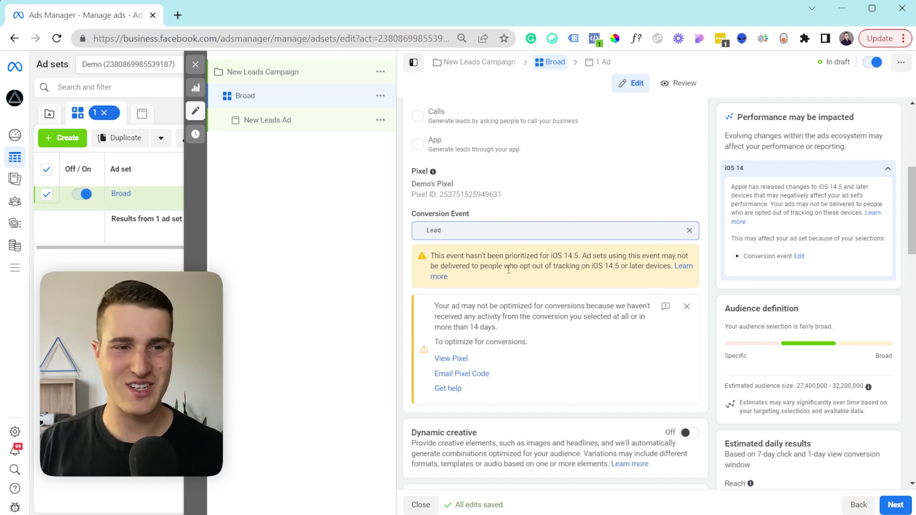
Set the Broad ad set's daily budget to $50.00 CAD
{"action": "scroll", "coordinate": [509, 270], "scroll_direction": "down", "scroll_amount": 3}
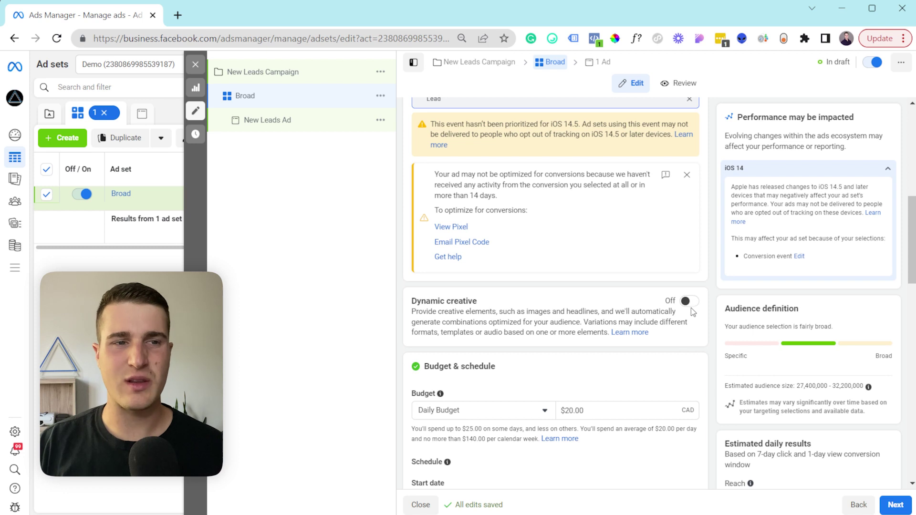
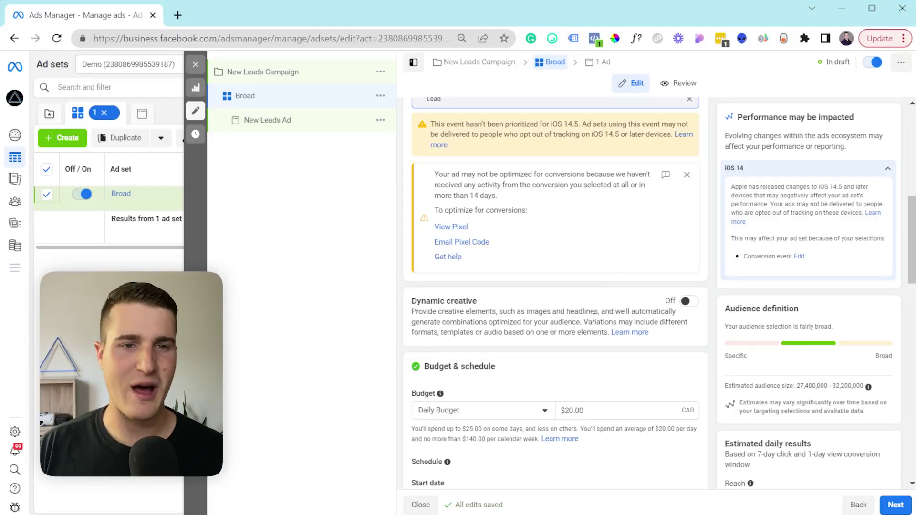
{"action": "scroll", "coordinate": [623, 314], "scroll_direction": "down", "scroll_amount": 1}
{"action": "scroll", "coordinate": [623, 314], "scroll_direction": "down", "scroll_amount": 1}
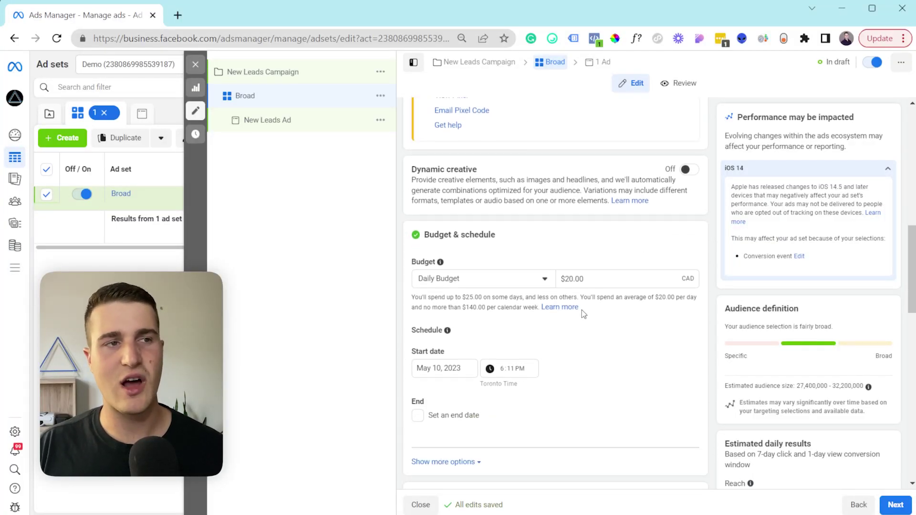
{"action": "double_click", "coordinate": [568, 281]}
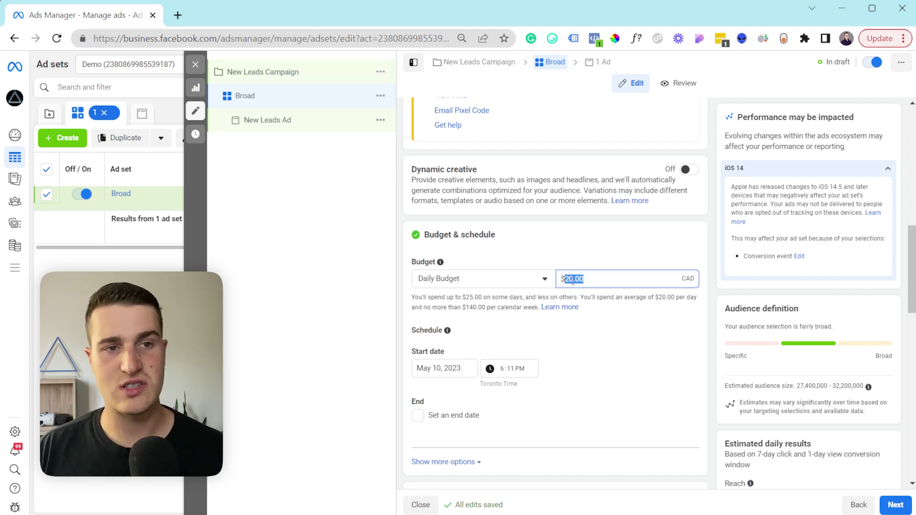
{"action": "type", "text": "50"}
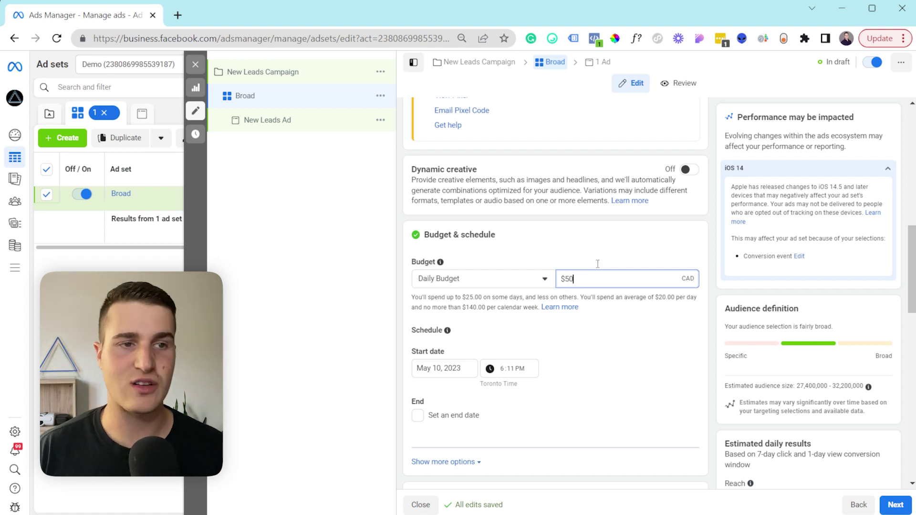
{"action": "left_click", "coordinate": [645, 320]}
Replace Canada with New York City, United States, as the ad set's audience location
{"action": "scroll", "coordinate": [440, 311], "scroll_direction": "down", "scroll_amount": 1}
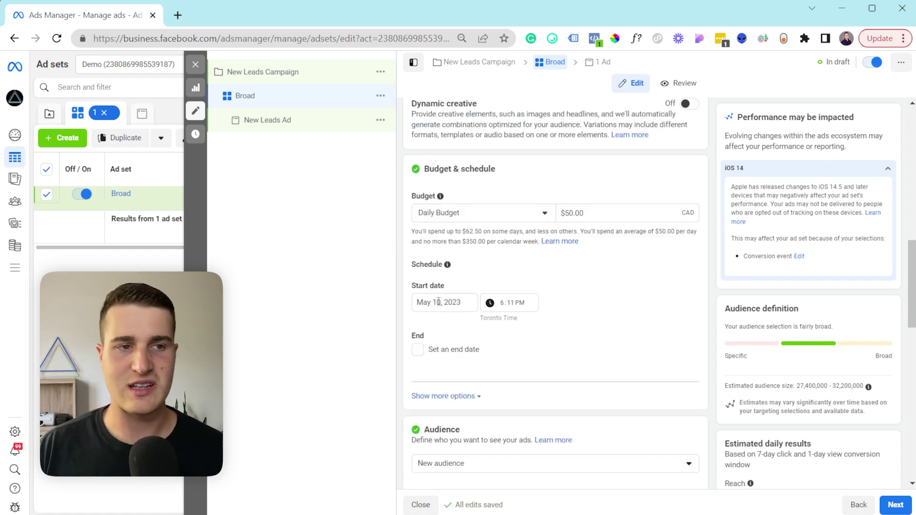
{"action": "scroll", "coordinate": [566, 351], "scroll_direction": "down", "scroll_amount": 1}
{"action": "scroll", "coordinate": [566, 347], "scroll_direction": "down", "scroll_amount": 5}
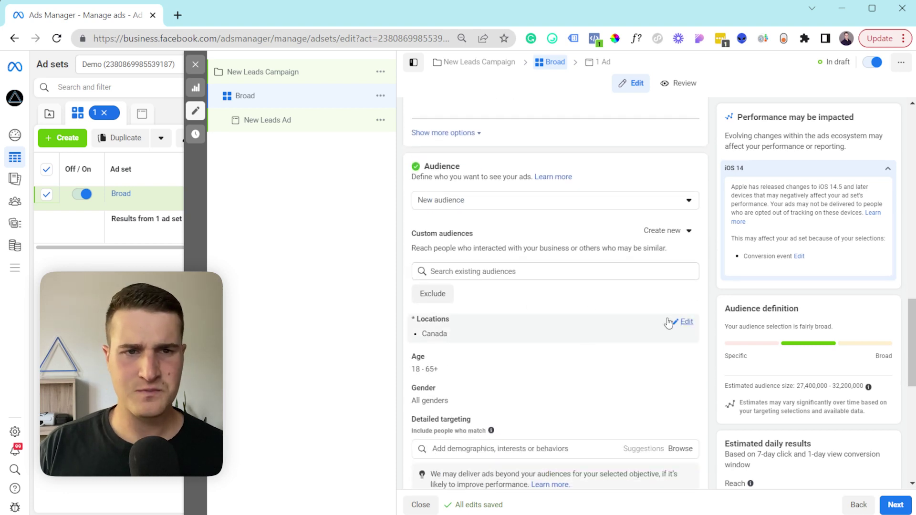
{"action": "left_click", "coordinate": [673, 323]}
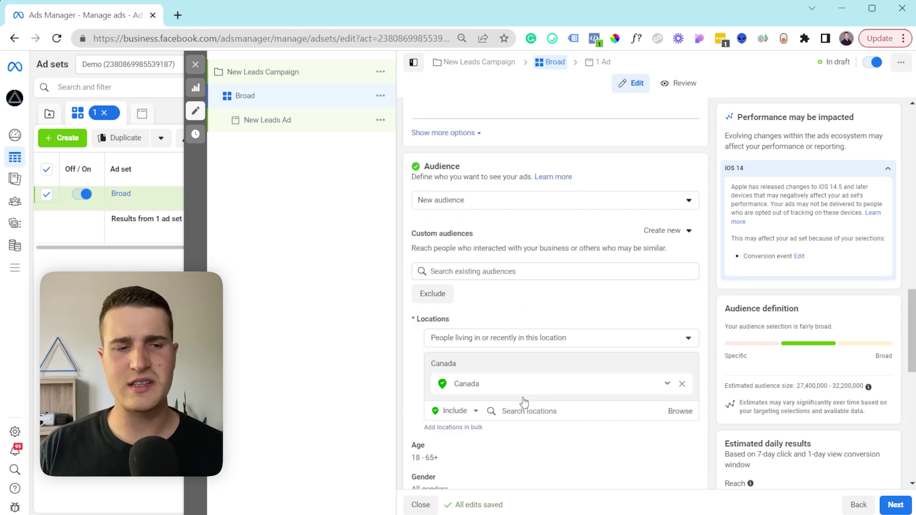
{"action": "left_click", "coordinate": [683, 385]}
{"action": "left_click", "coordinate": [528, 397]}
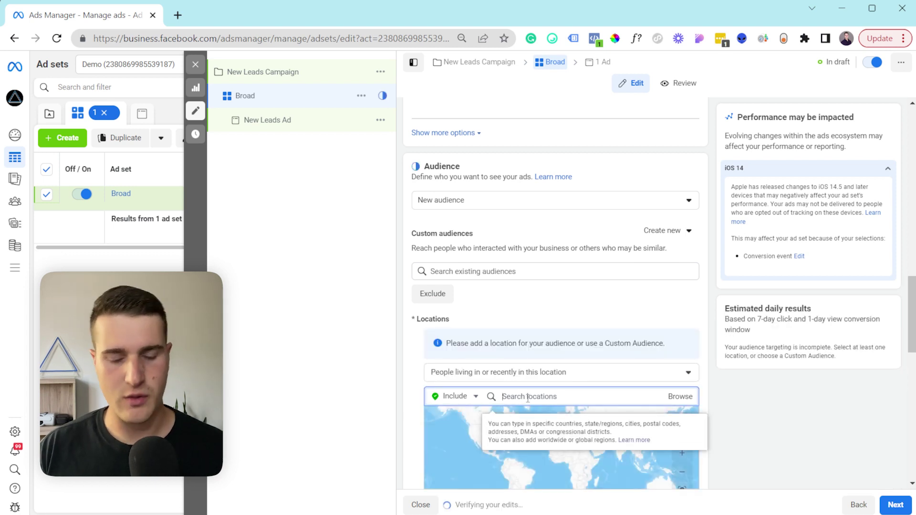
{"action": "type", "text": "new york"}
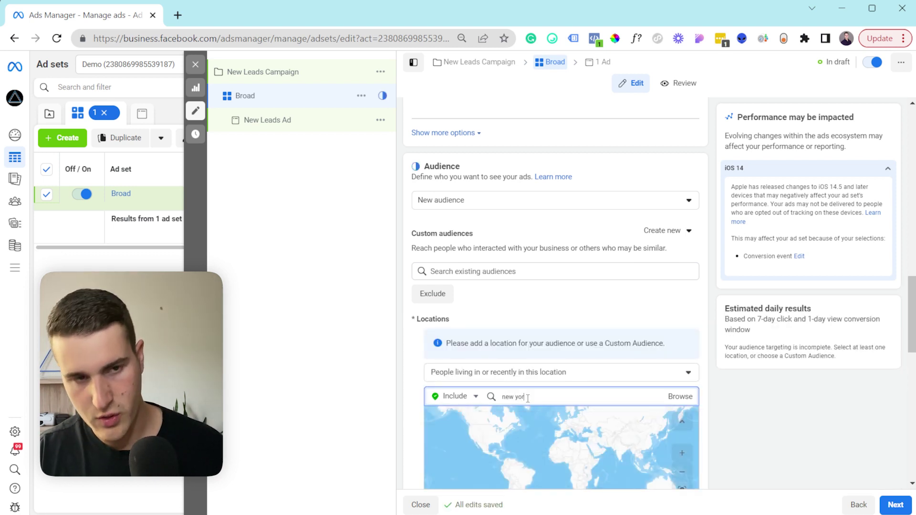
{"action": "left_click", "coordinate": [678, 416]}
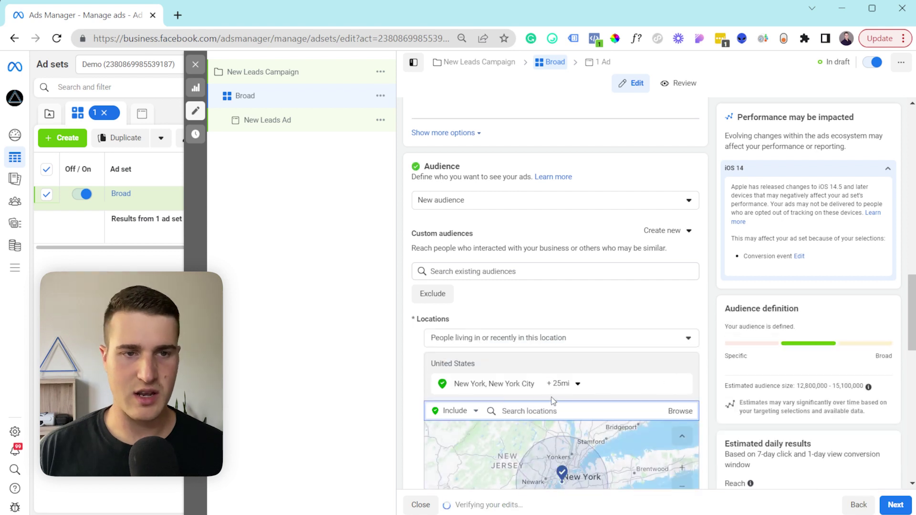
Set the targeting radius around New York City to 15 miles
{"action": "scroll", "coordinate": [722, 311], "scroll_direction": "down", "scroll_amount": 2}
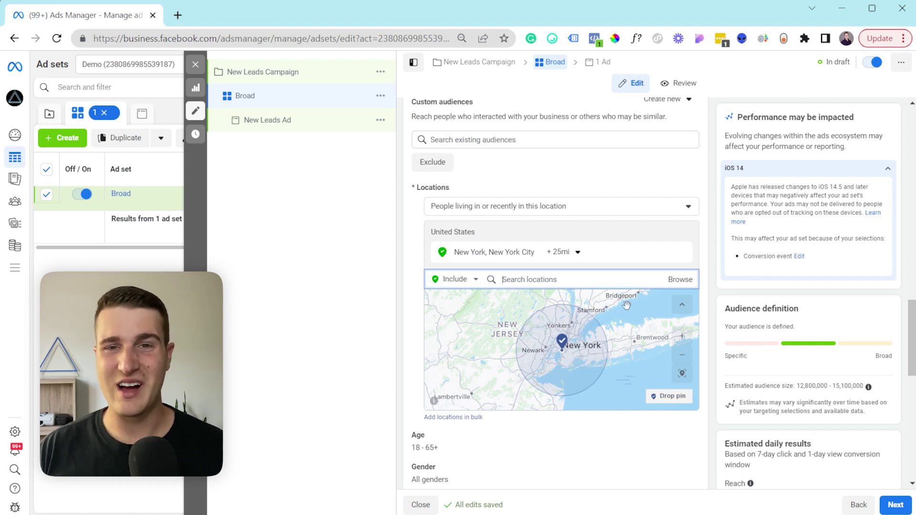
{"action": "left_click", "coordinate": [561, 252]}
{"action": "type", "text": "15"}
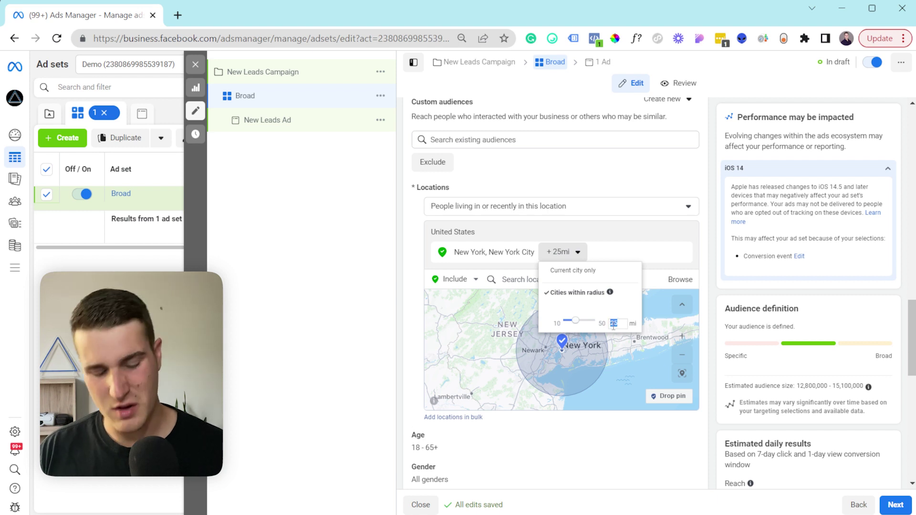
{"action": "key", "text": "Return"}
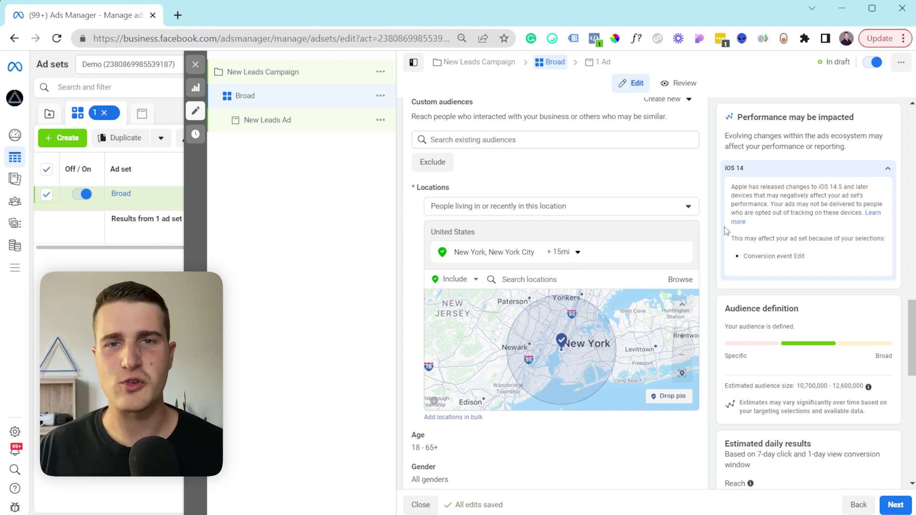
Review the ad set's age, gender, detailed targeting, language, placement and optimization settings
{"action": "scroll", "coordinate": [708, 245], "scroll_direction": "down", "scroll_amount": 3}
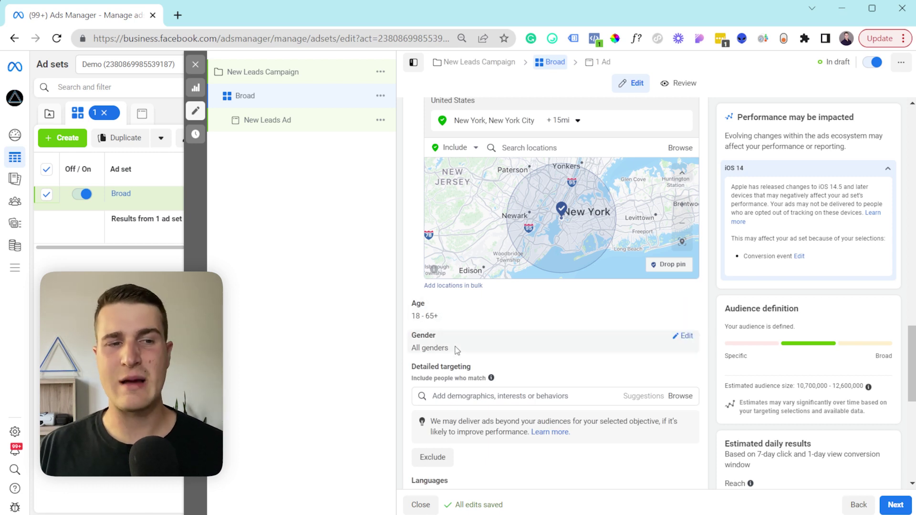
{"action": "scroll", "coordinate": [466, 347], "scroll_direction": "down", "scroll_amount": 1}
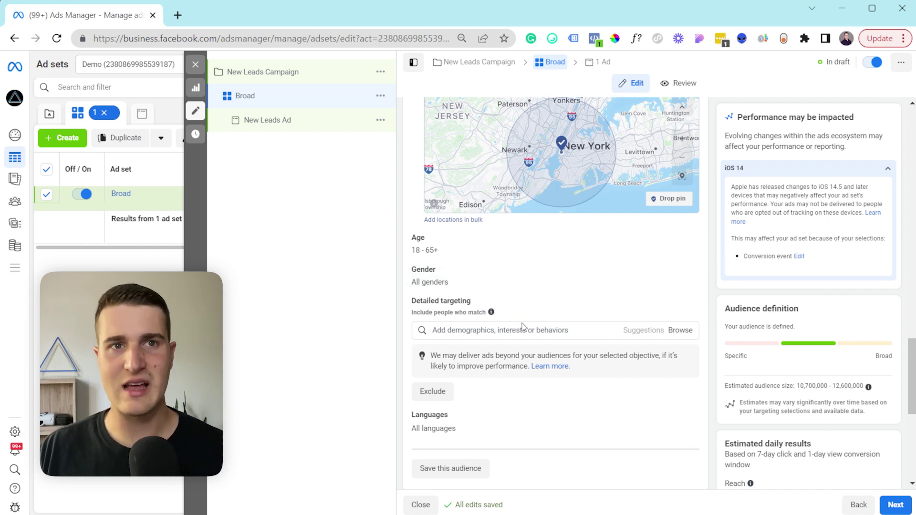
{"action": "left_click", "coordinate": [517, 336]}
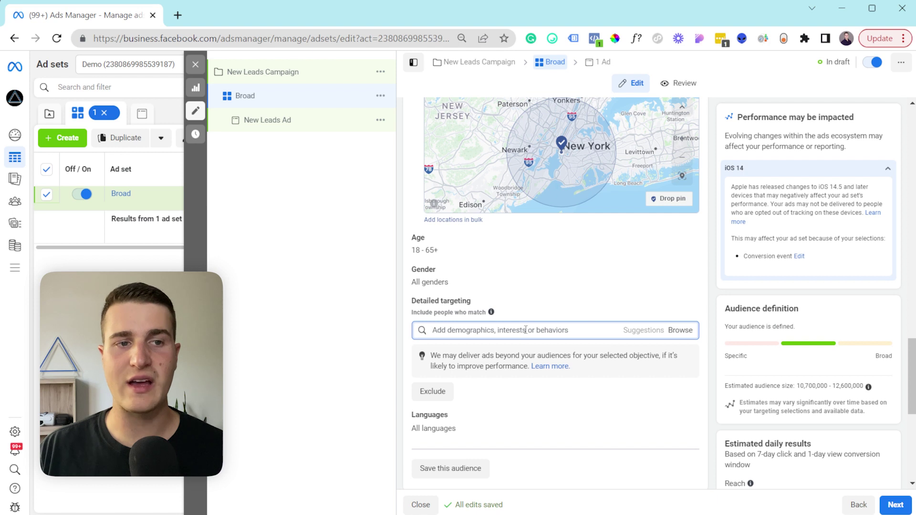
{"action": "left_click", "coordinate": [708, 312]}
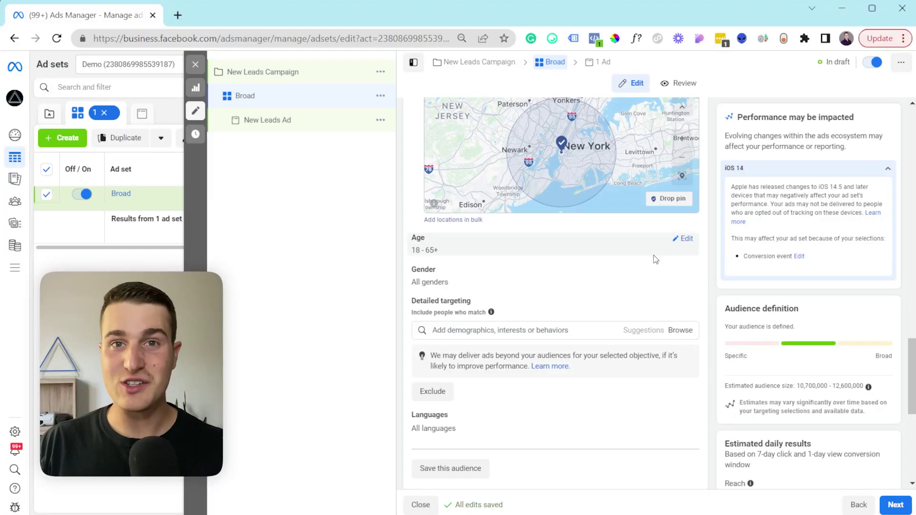
{"action": "scroll", "coordinate": [655, 259], "scroll_direction": "down", "scroll_amount": 3}
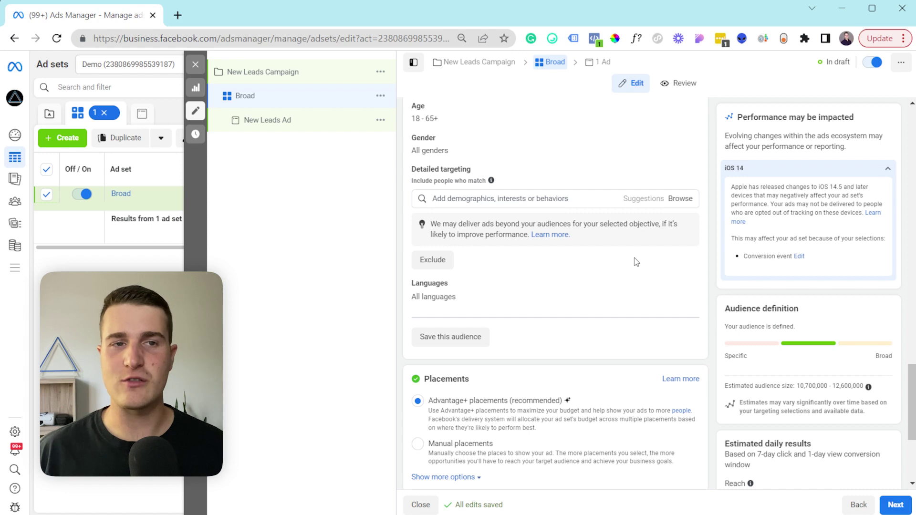
{"action": "scroll", "coordinate": [542, 259], "scroll_direction": "down", "scroll_amount": 4}
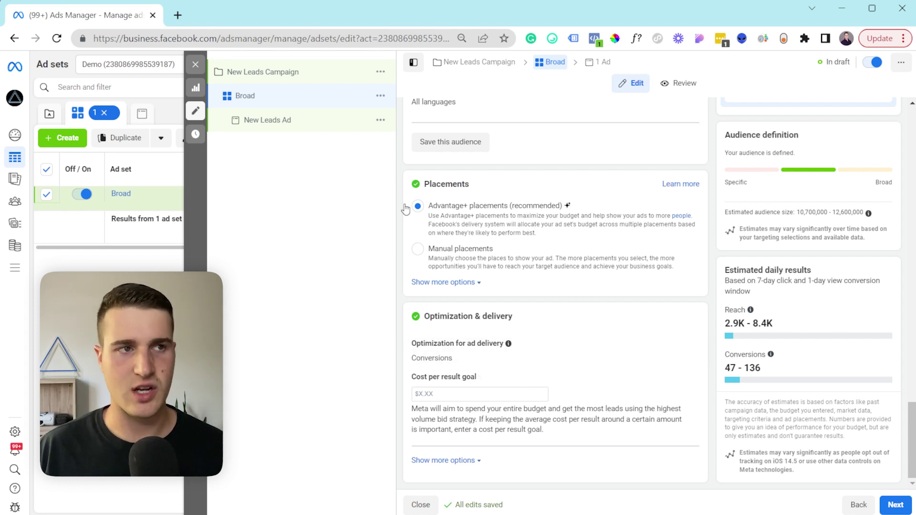
Move on to the new leads ad, choose Vertex Marketing Agency as its Facebook Page and turn on the ad preview
{"action": "left_click", "coordinate": [896, 505]}
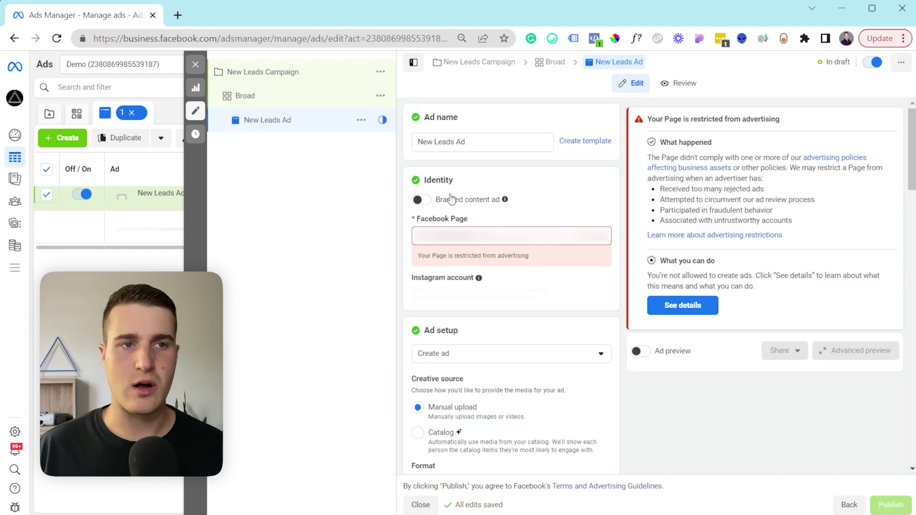
{"action": "left_click", "coordinate": [558, 238]}
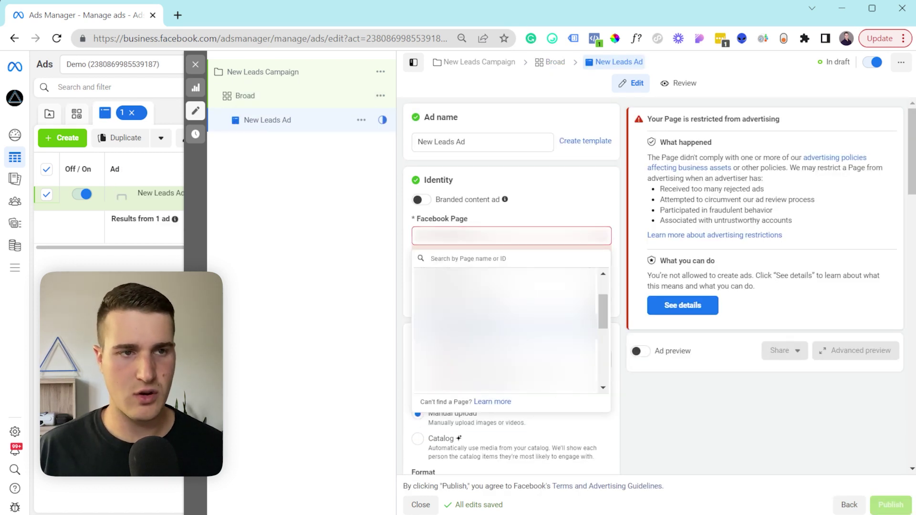
{"action": "type", "text": "vert"}
{"action": "left_click", "coordinate": [540, 290]}
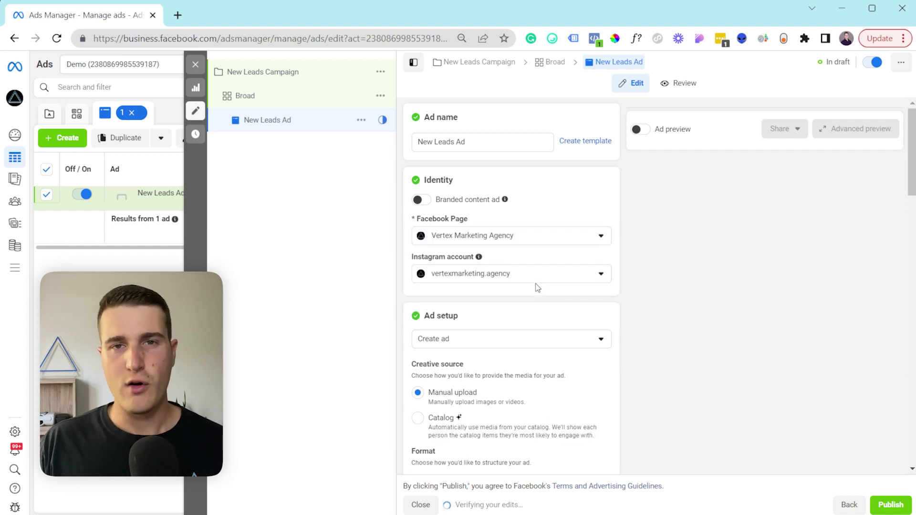
{"action": "left_click", "coordinate": [641, 129]}
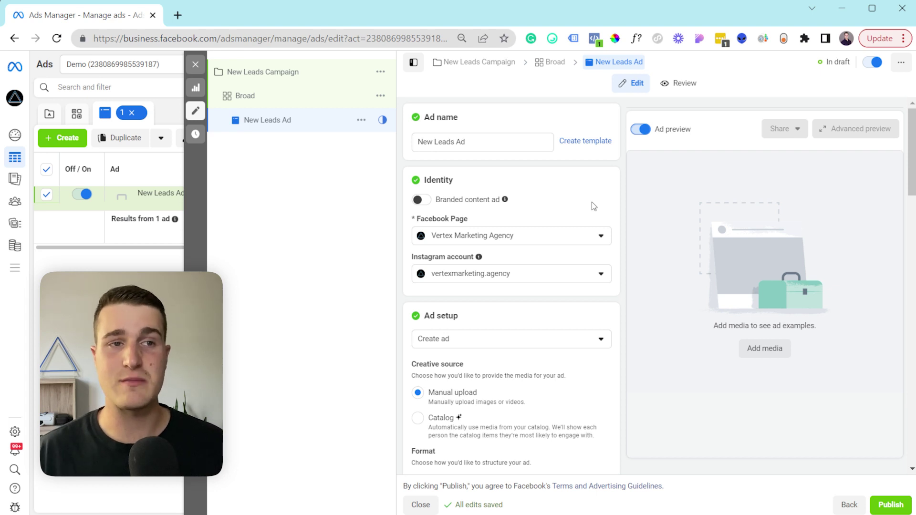
Add the 1080 × 1080 knee replacement surgery image as the ad's media, keeping the original crops and default Advantage+ creative optimizations
{"action": "scroll", "coordinate": [591, 205], "scroll_direction": "down", "scroll_amount": 3}
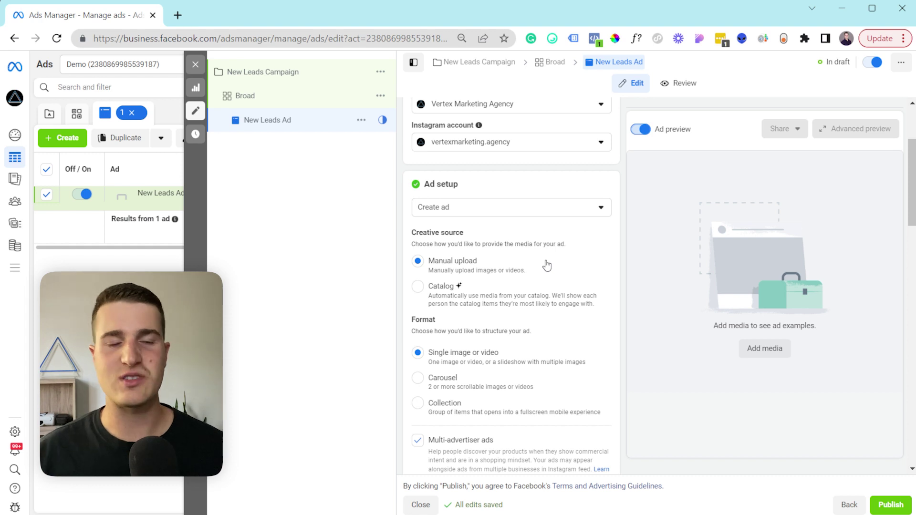
{"action": "scroll", "coordinate": [547, 266], "scroll_direction": "down", "scroll_amount": 4}
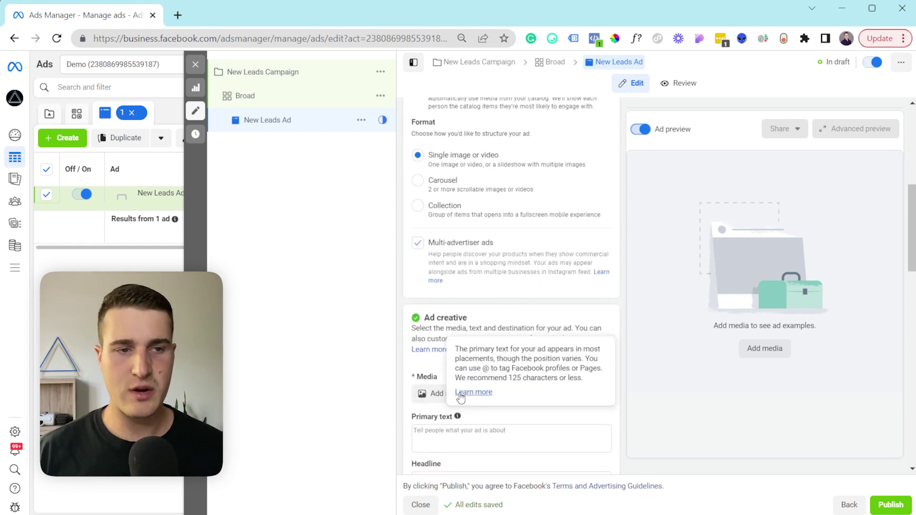
{"action": "left_click", "coordinate": [431, 395]}
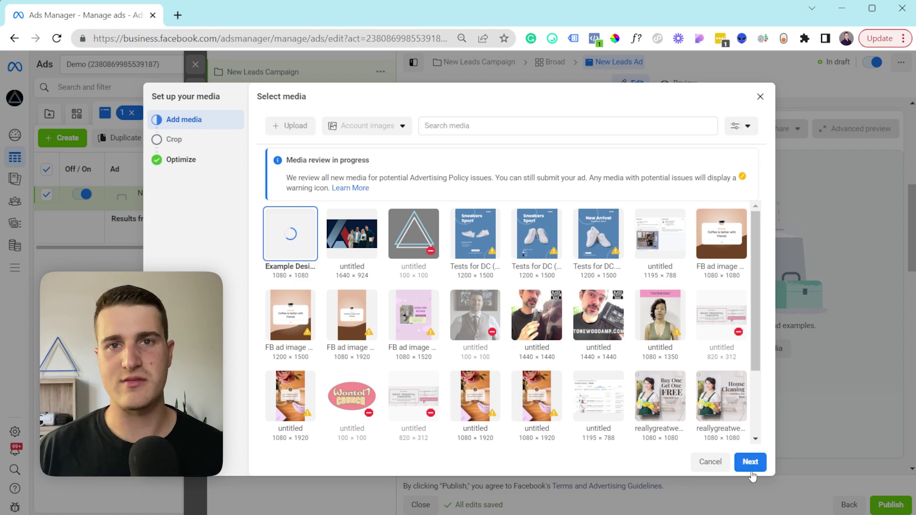
{"action": "left_click", "coordinate": [753, 470]}
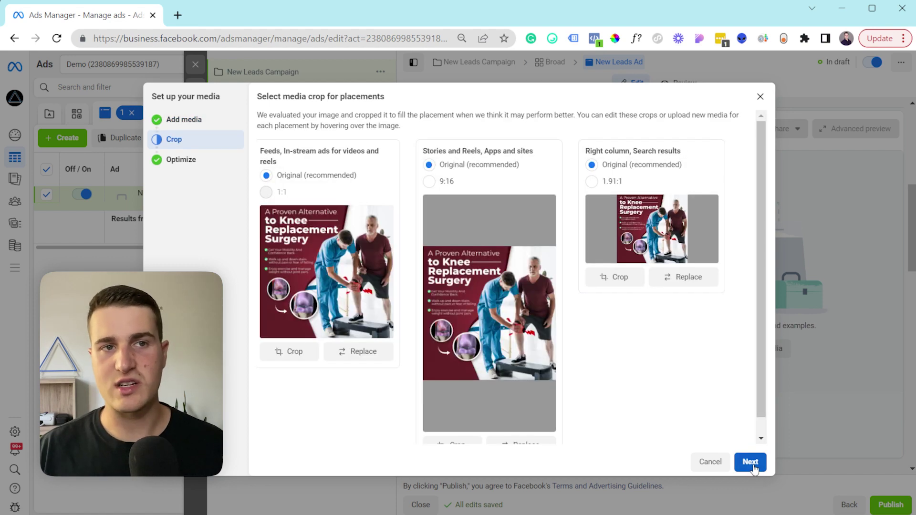
{"action": "left_click", "coordinate": [753, 467]}
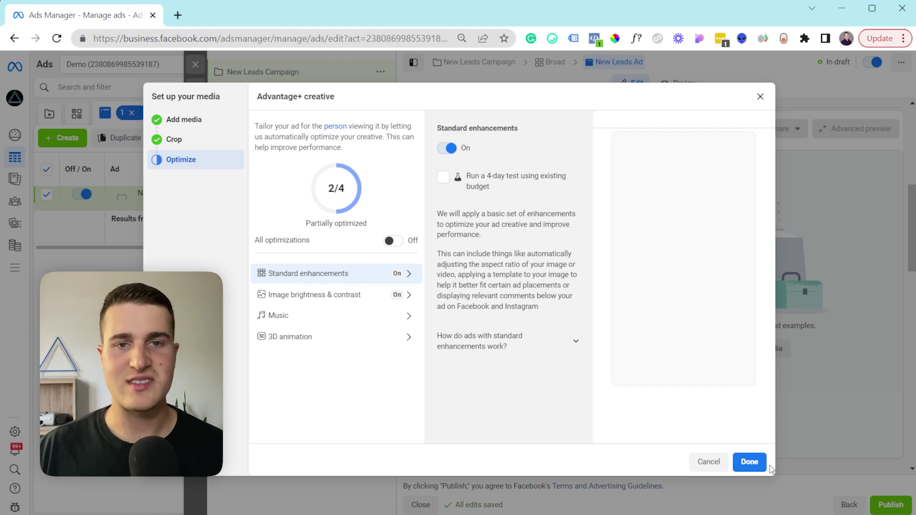
{"action": "left_click", "coordinate": [750, 462]}
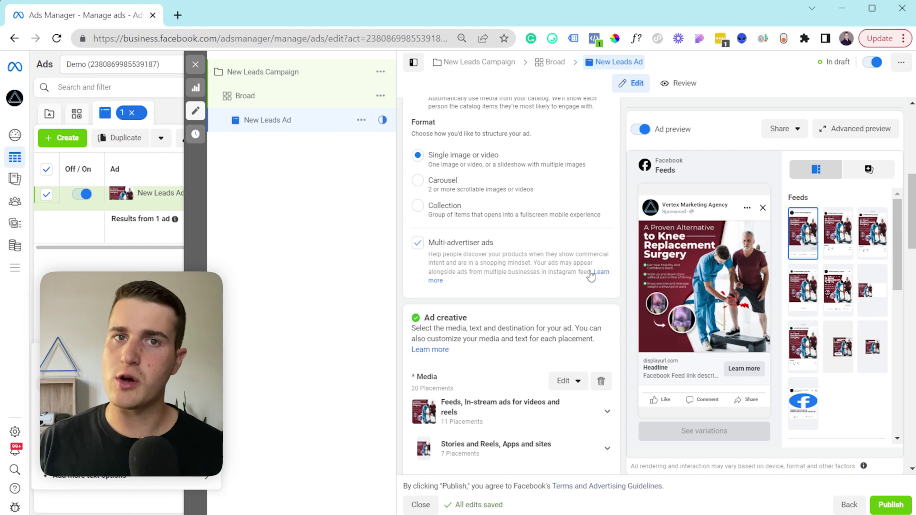
Review the ad's identity, creative source, format, multi-advertiser, media and Advantage+ creative settings
{"action": "scroll", "coordinate": [511, 326], "scroll_direction": "down", "scroll_amount": 3}
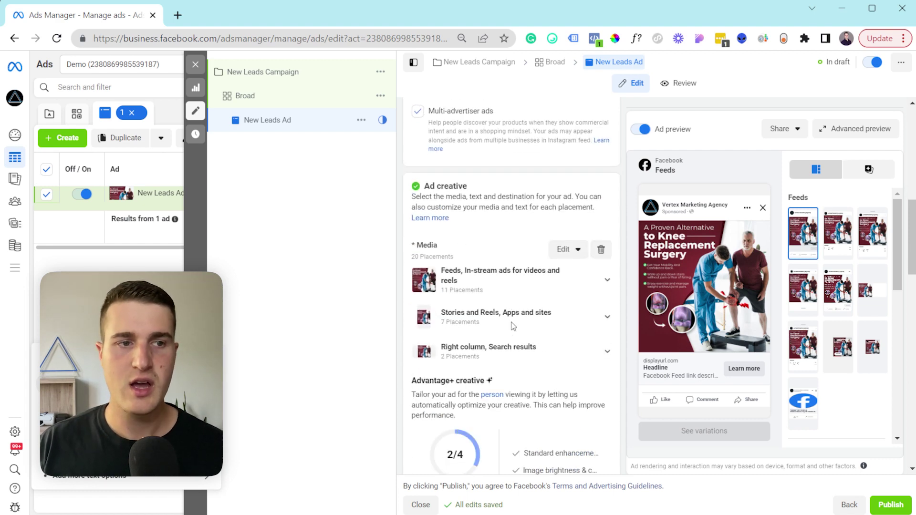
{"action": "scroll", "coordinate": [499, 248], "scroll_direction": "up", "scroll_amount": 10}
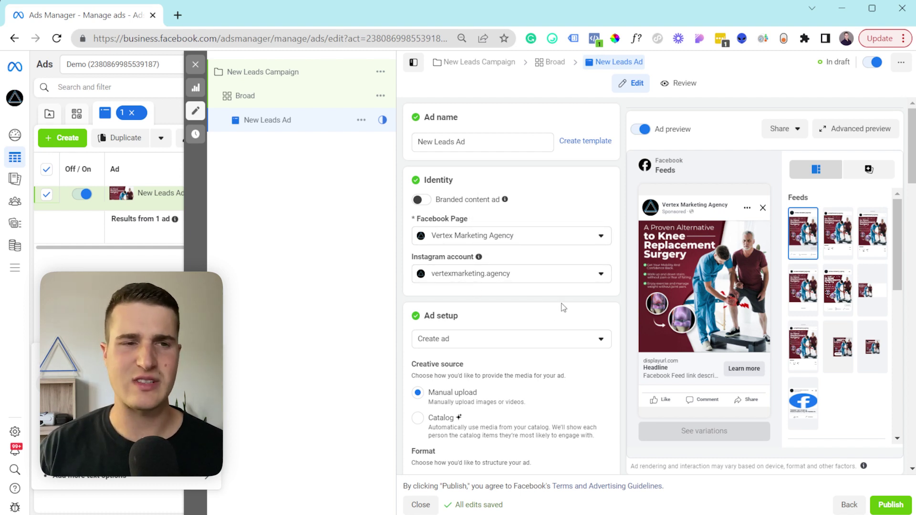
{"action": "scroll", "coordinate": [515, 297], "scroll_direction": "down", "scroll_amount": 3}
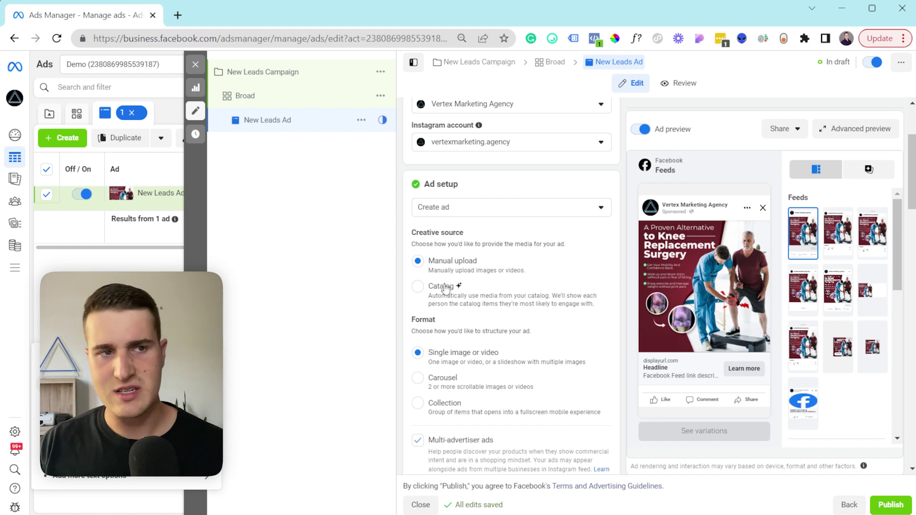
{"action": "scroll", "coordinate": [459, 266], "scroll_direction": "down", "scroll_amount": 2}
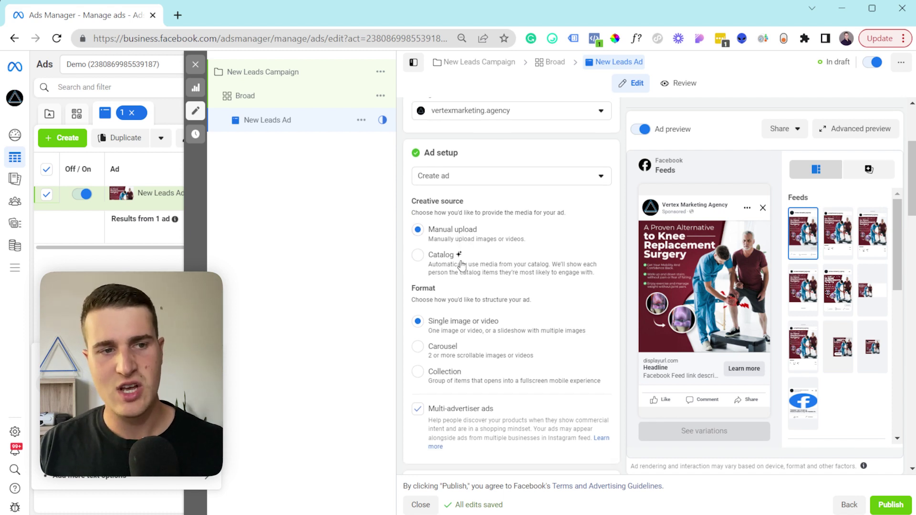
{"action": "scroll", "coordinate": [478, 296], "scroll_direction": "down", "scroll_amount": 4}
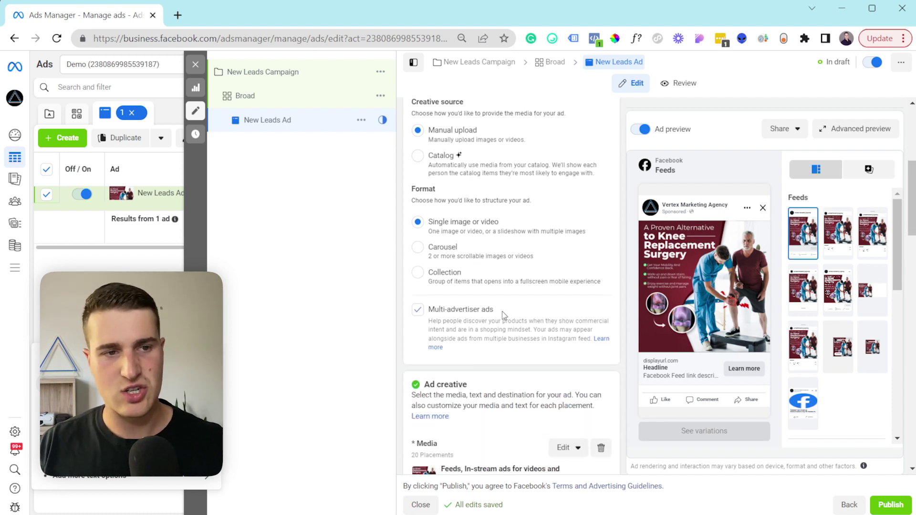
{"action": "scroll", "coordinate": [508, 321], "scroll_direction": "down", "scroll_amount": 6}
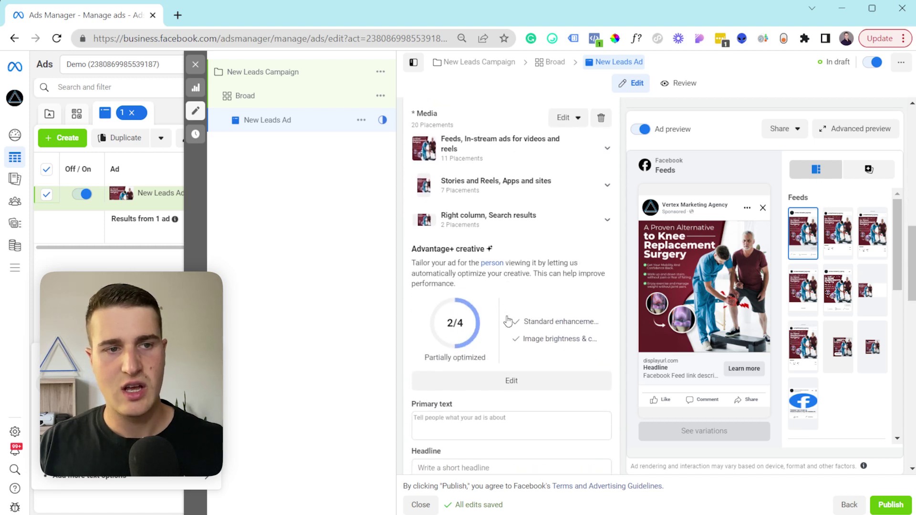
{"action": "scroll", "coordinate": [507, 319], "scroll_direction": "down", "scroll_amount": 1}
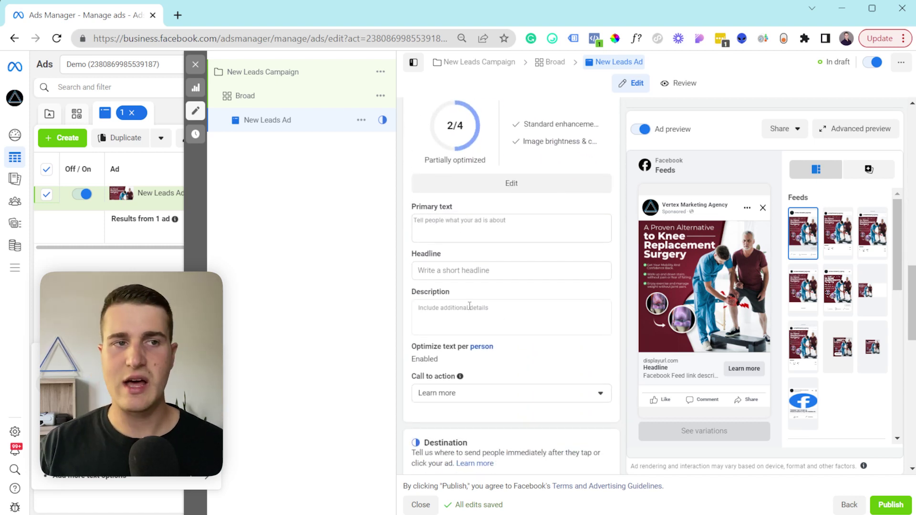
Enter two primary text options, one opening "Rediscover the joy of pain-free movement!" and the other "Ready to say goodbye to knee pain and reclaim your freedom"
{"action": "left_click", "coordinate": [450, 225]}
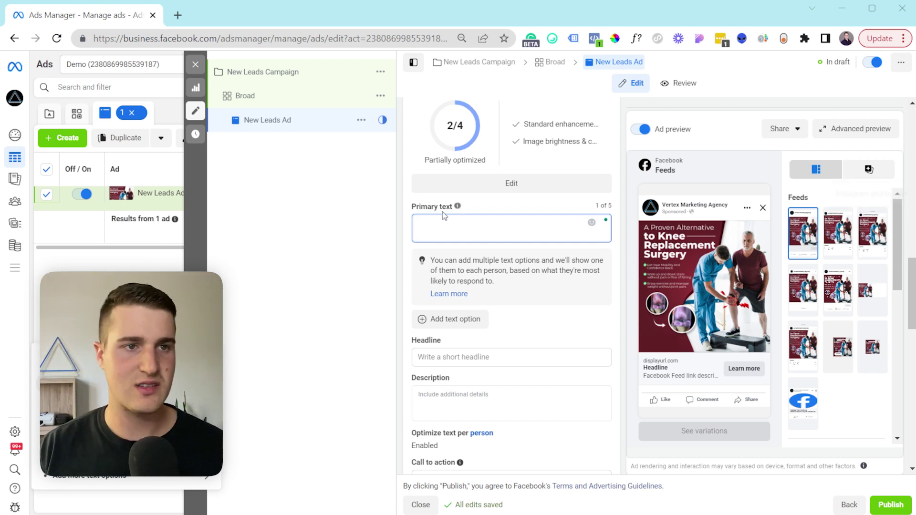
{"action": "type", "text": "Rediscover the joy of pain-free movement! Avoid the risks and recovery time of knee replacement surgery with our proven, non-surgical solution. Our treatment can help you regain mobility, confidently navigate stairs, and exercise without the burden of joint pain. Don't let knee pain hold you back any longer. Click 'Learn More' to explore a future free of knee pain today."}
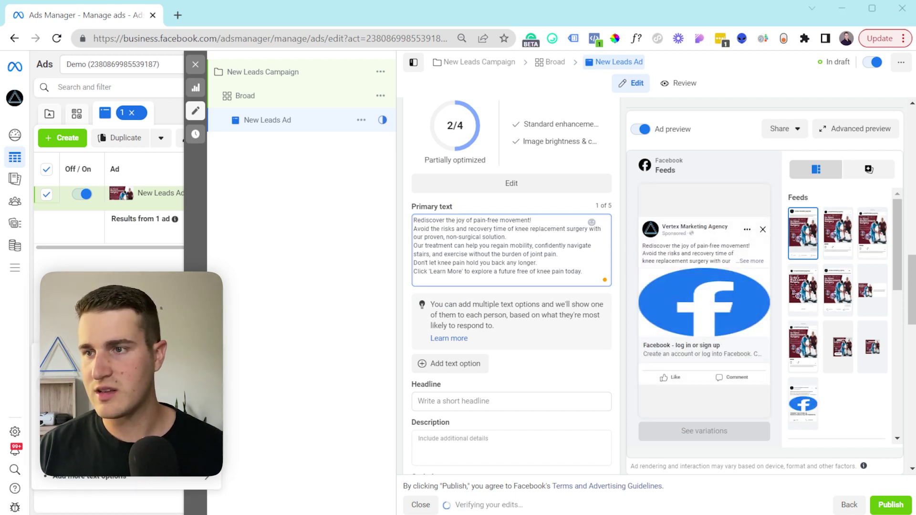
{"action": "left_click", "coordinate": [453, 364]}
{"action": "left_click", "coordinate": [454, 324]}
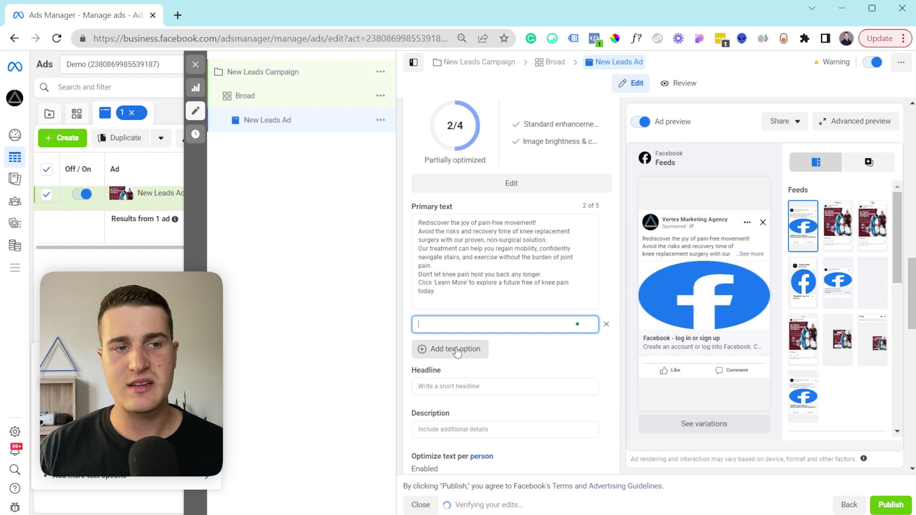
{"action": "key", "text": "ctrl+v"}
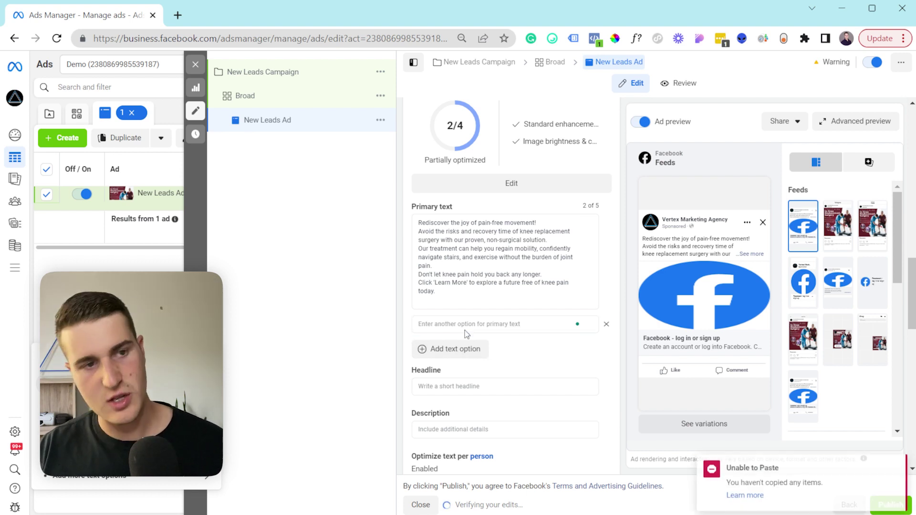
{"action": "left_click", "coordinate": [462, 325]}
{"action": "type", "text": "Ready to say goodbye to knee pain and reclaim your freedom of movement? 🙌 Consider an innovative, non-surgical alternative to knee replacement surgery. Experience a life where mobility is regained, stairs aren't a challenge, and exercising becomes a joy, not a pain. 🏊 🚴 Enough of letting knee pain define your life. Tap 'Learn More' and take the first step towards a pain-free future today! 👣 💫"}
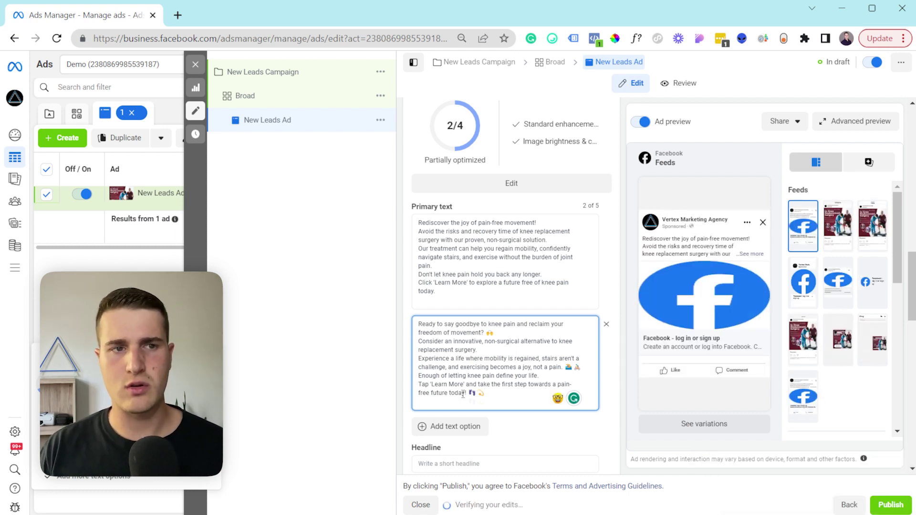
Separate the sentences of the first primary text option into paragraphs with blank lines between them
{"action": "left_click", "coordinate": [541, 223]}
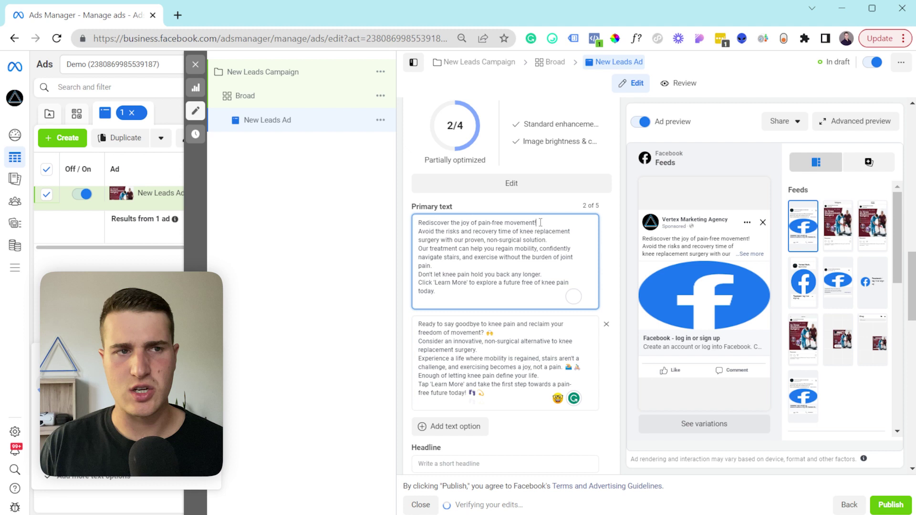
{"action": "key", "text": "Return"}
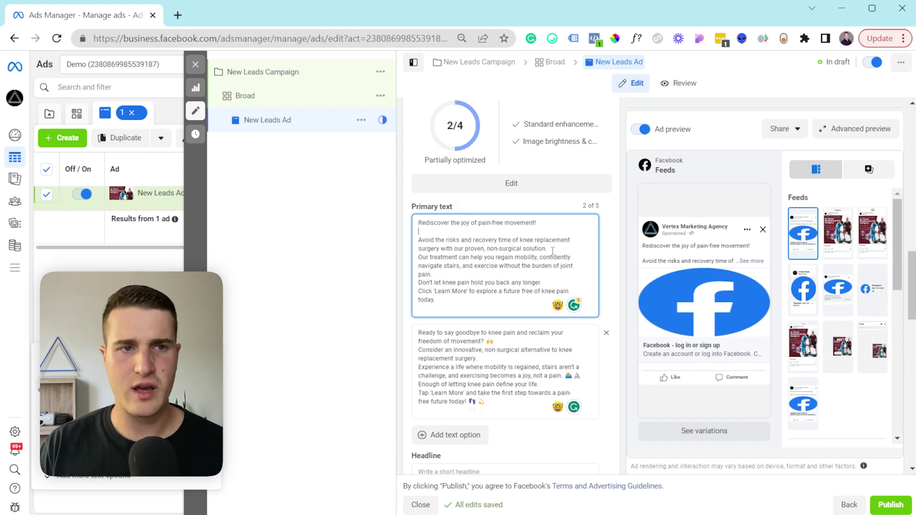
{"action": "left_click", "coordinate": [552, 248]}
{"action": "key", "text": "Return"}
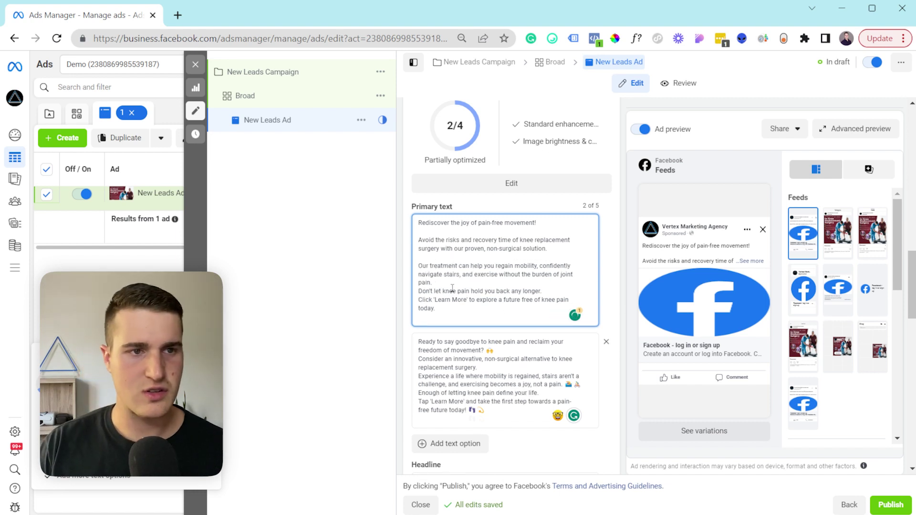
{"action": "left_click", "coordinate": [445, 283]}
{"action": "key", "text": "Return"}
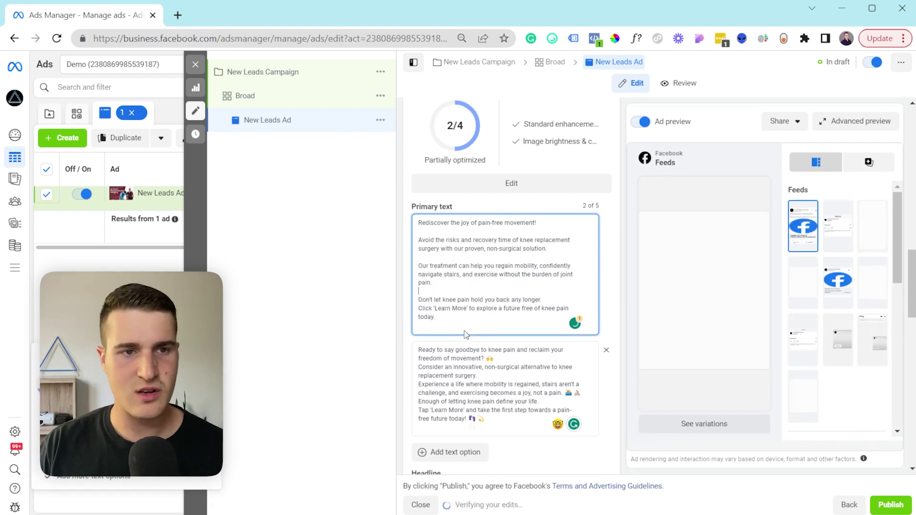
{"action": "left_click", "coordinate": [543, 300]}
{"action": "key", "text": "Return"}
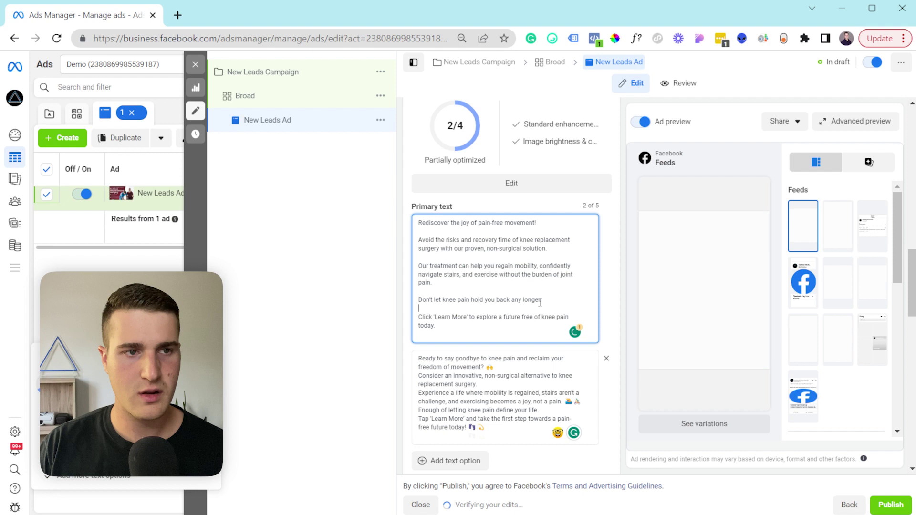
Insert blank lines in the second primary text option after "freedom of movement? 🙌" and after "replacement surgery."
{"action": "left_click", "coordinate": [501, 367]}
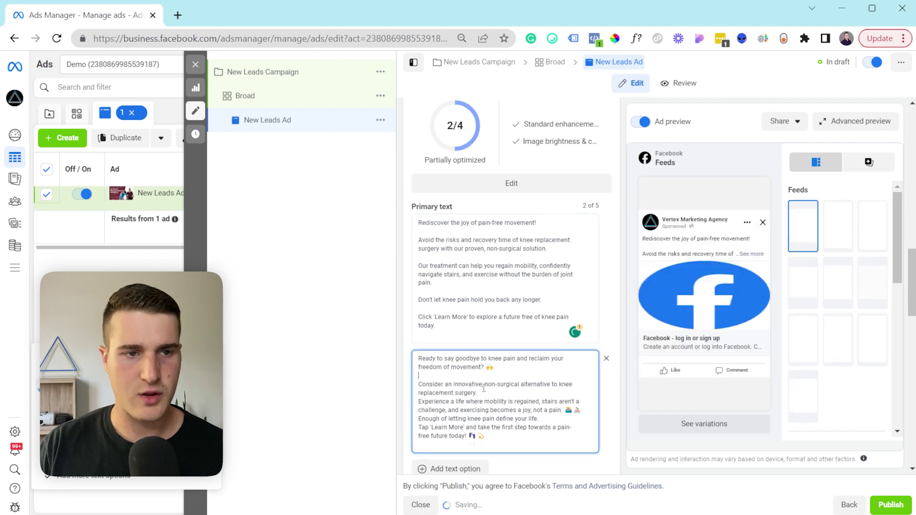
{"action": "key", "text": "Return"}
{"action": "left_click", "coordinate": [484, 394]}
{"action": "key", "text": "Return"}
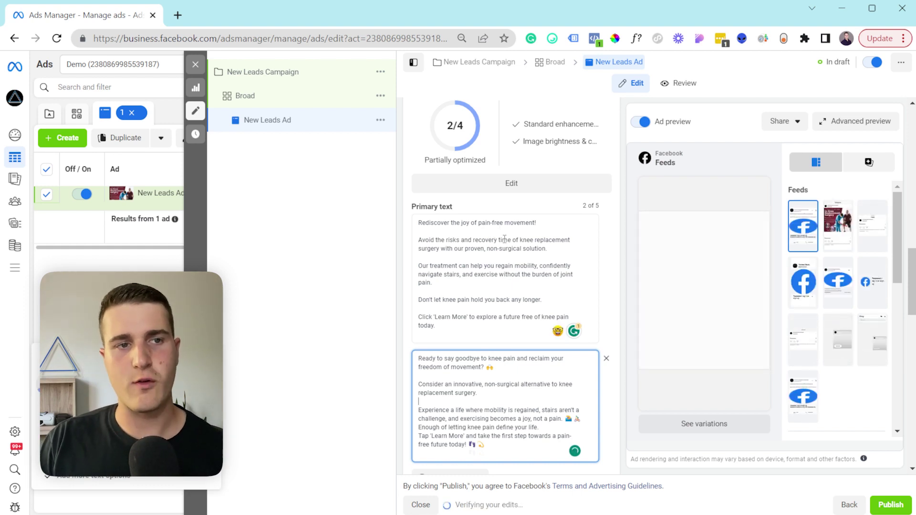
Examine the body of the first primary text option and the opening hook lines of both options
{"action": "left_click_drag", "start_coordinate": [437, 325], "coordinate": [419, 240]}
{"action": "left_click", "coordinate": [419, 240]}
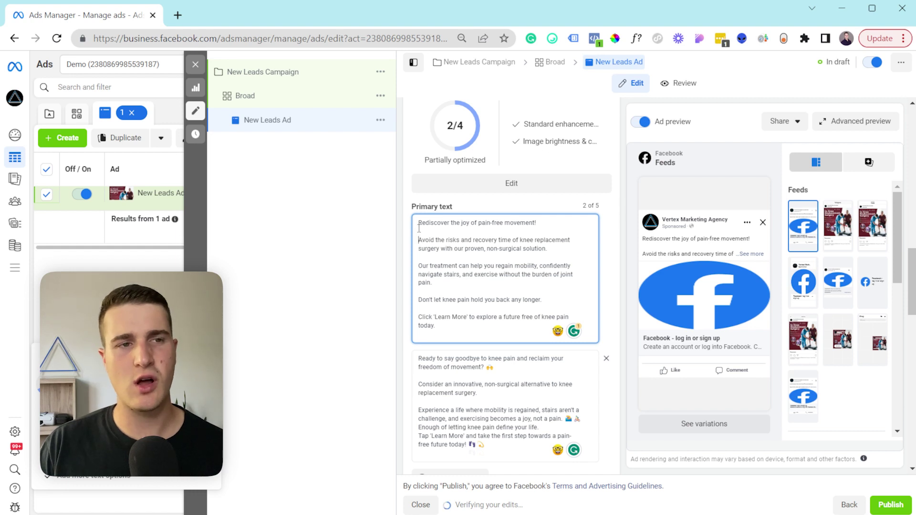
{"action": "left_click_drag", "start_coordinate": [420, 221], "coordinate": [547, 220]}
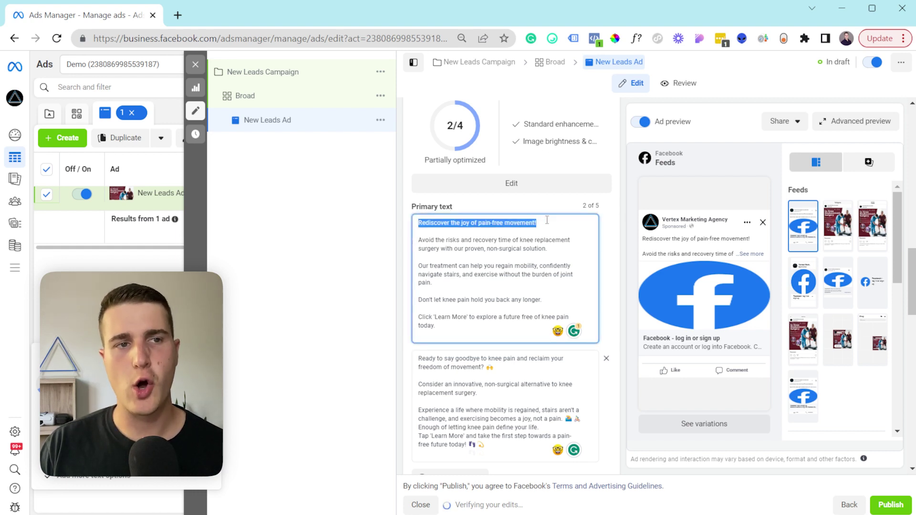
{"action": "left_click", "coordinate": [548, 220]}
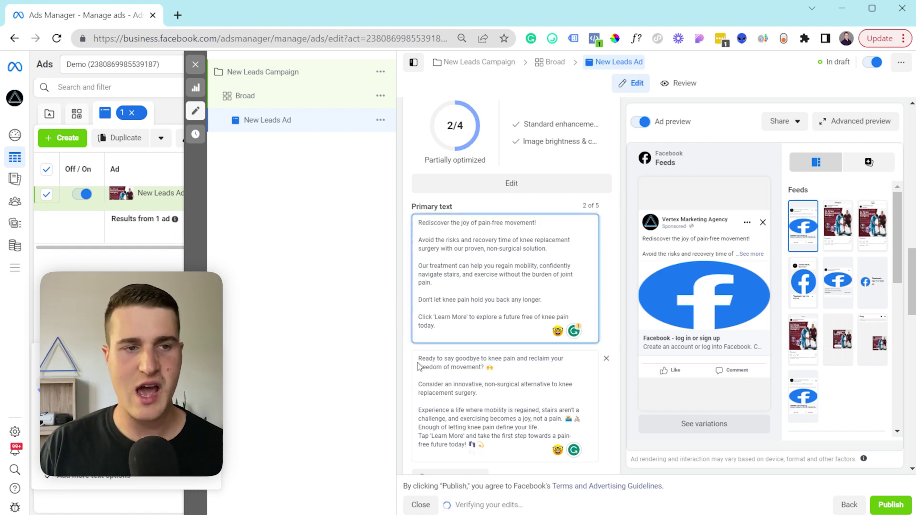
{"action": "left_click_drag", "start_coordinate": [419, 358], "coordinate": [464, 368]}
{"action": "left_click", "coordinate": [514, 384]}
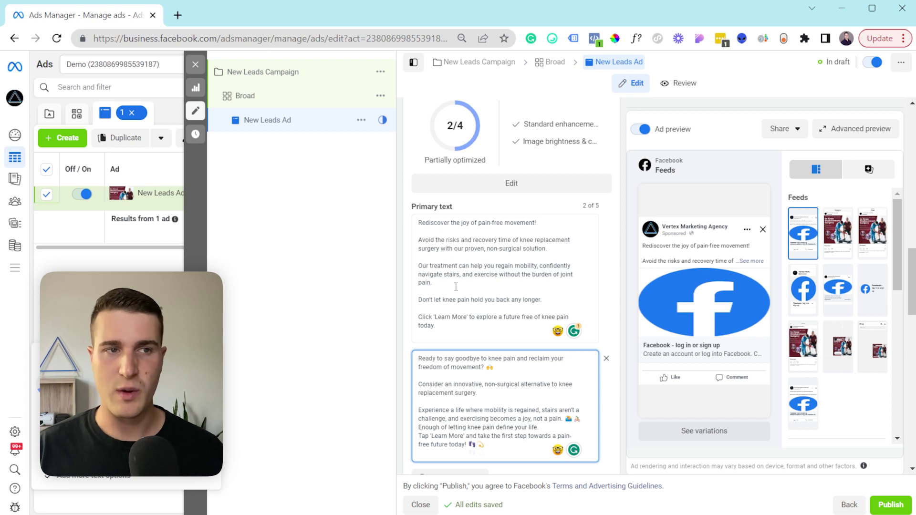
Enter the headline "Non-Surgical Path to a Pain-Free Life" and add a second headline option, "Rediscover Movement: No Surgery, No Knee Pain"
{"action": "scroll", "coordinate": [469, 344], "scroll_direction": "down", "scroll_amount": 1}
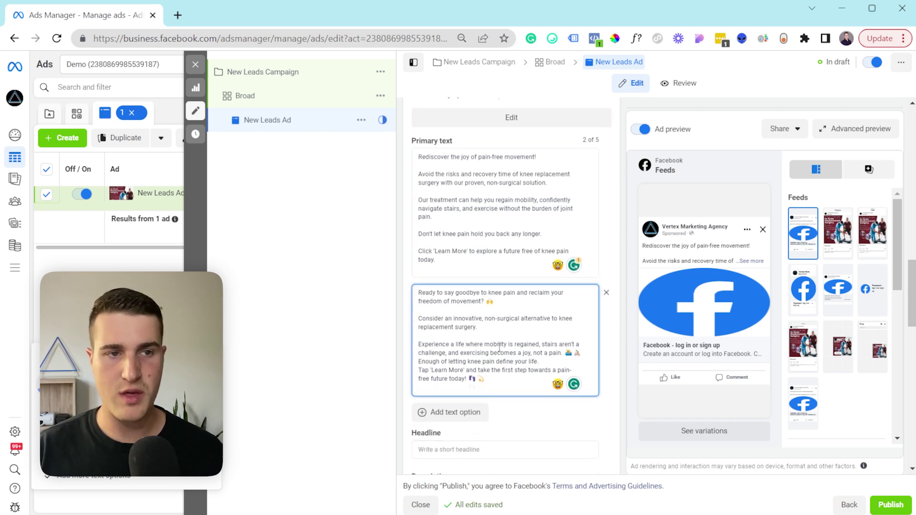
{"action": "scroll", "coordinate": [499, 347], "scroll_direction": "down", "scroll_amount": 1}
{"action": "left_click", "coordinate": [501, 379]}
{"action": "scroll", "coordinate": [576, 352], "scroll_direction": "down", "scroll_amount": 1}
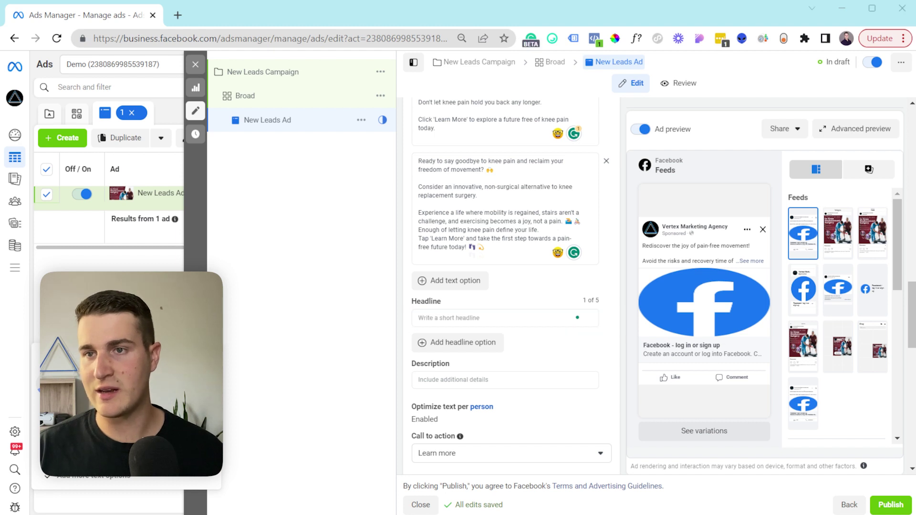
{"action": "left_click", "coordinate": [480, 315]}
{"action": "type", "text": "Non-Surgical Path to a Pain-Free Life"}
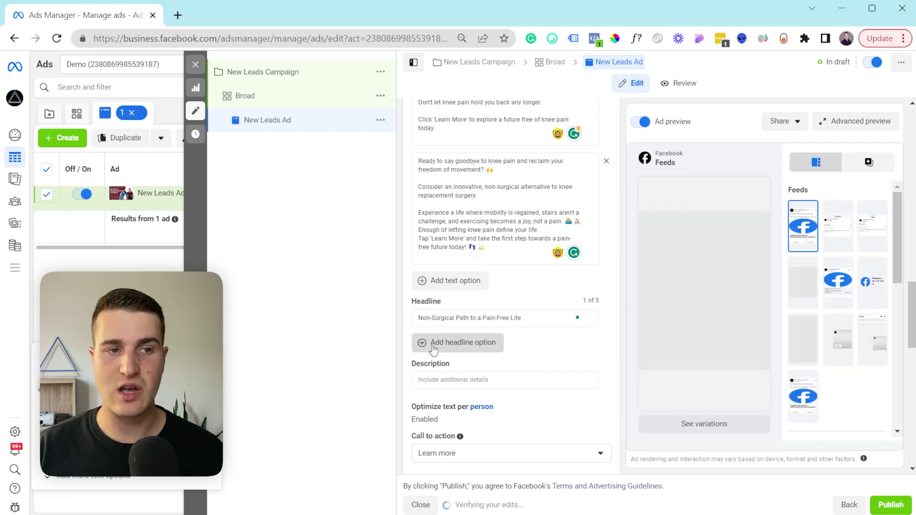
{"action": "left_click", "coordinate": [434, 348]}
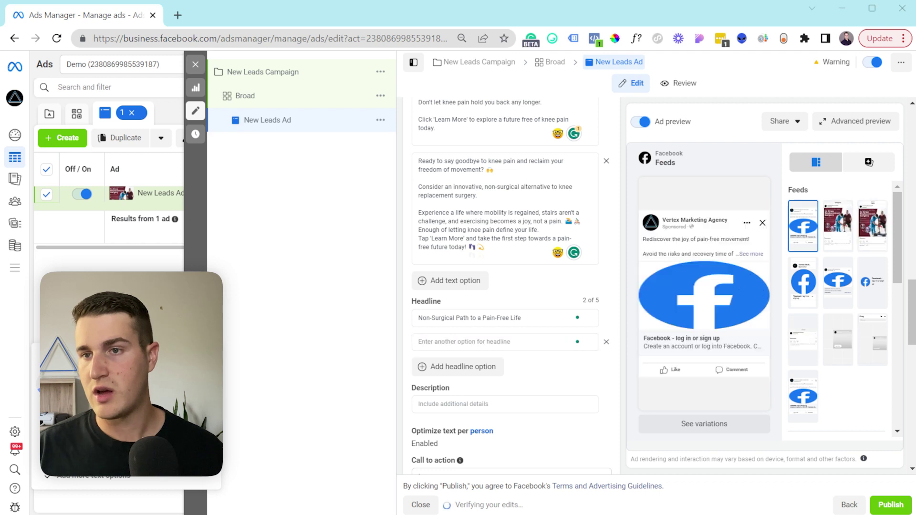
{"action": "left_click", "coordinate": [530, 342]}
{"action": "type", "text": "Rediscover Movement: No Surgery, No Knee Pain"}
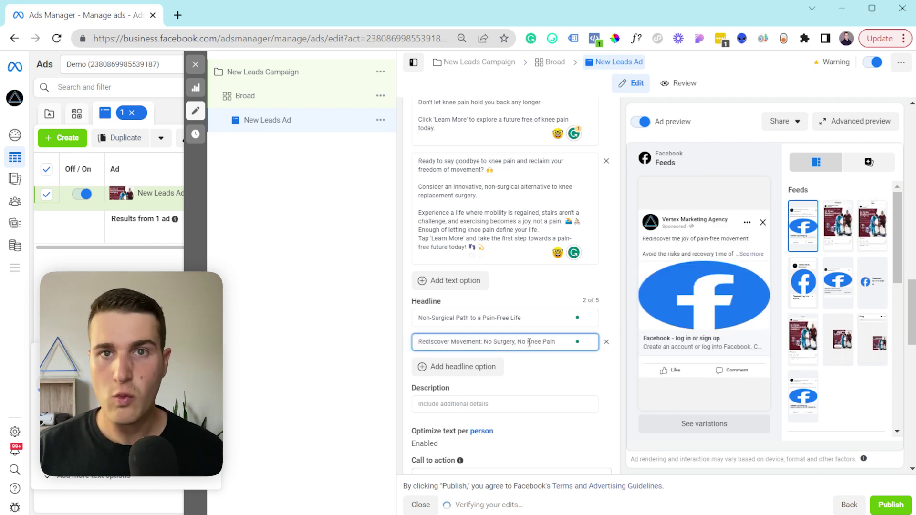
Enter "Escape Pain, Embrace Movement" as the ad's description
{"action": "left_click", "coordinate": [477, 404]}
{"action": "scroll", "coordinate": [499, 384], "scroll_direction": "down", "scroll_amount": 1}
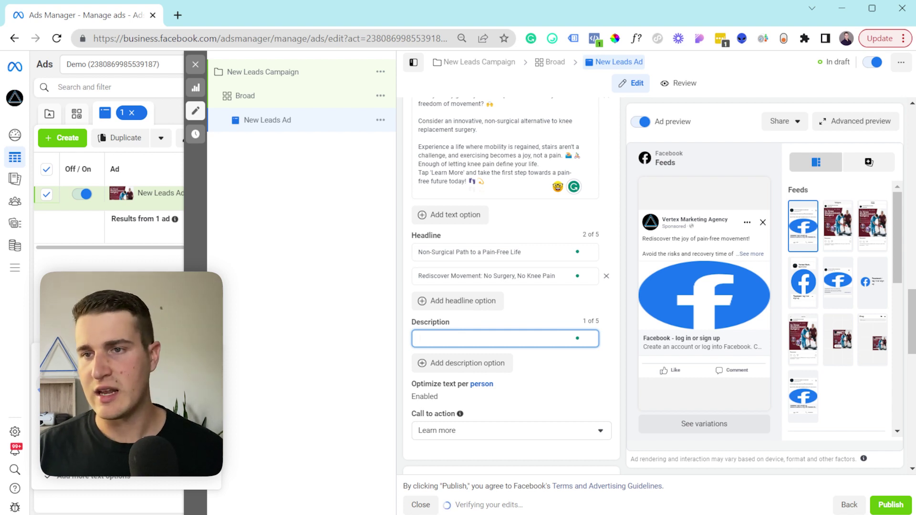
{"action": "key", "text": "alt+Tab"}
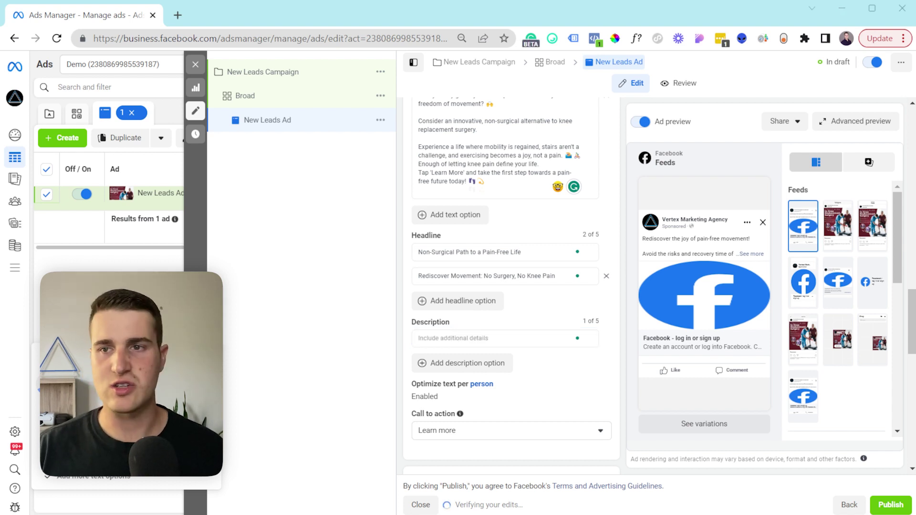
{"action": "key", "text": "alt+Tab"}
{"action": "left_click", "coordinate": [516, 337]}
{"action": "type", "text": "Escape Pain, Embrace Movement"}
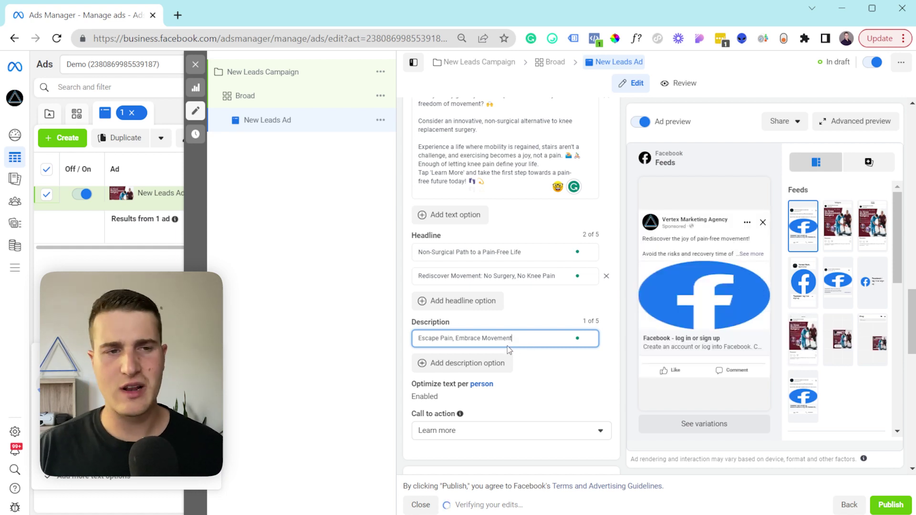
{"action": "left_click_drag", "start_coordinate": [533, 337], "coordinate": [420, 338]}
{"action": "left_click", "coordinate": [429, 339]}
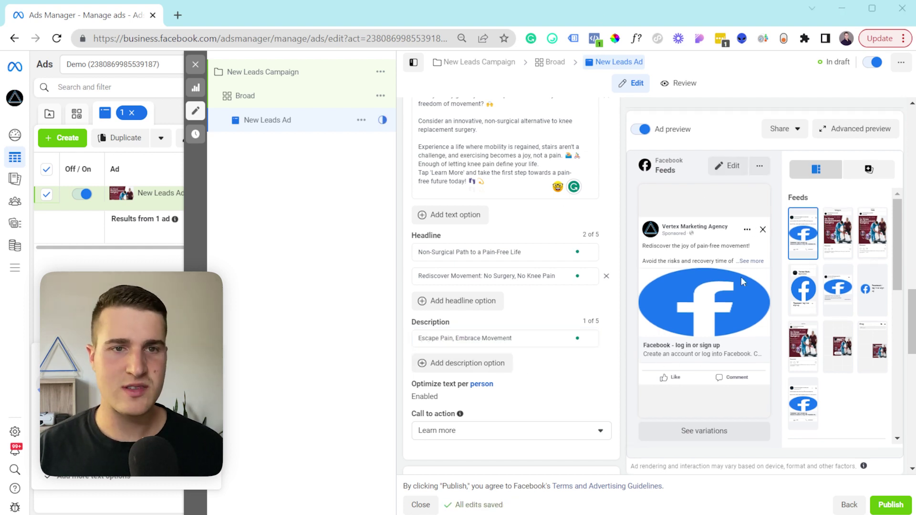
{"action": "scroll", "coordinate": [508, 375], "scroll_direction": "down", "scroll_amount": 4}
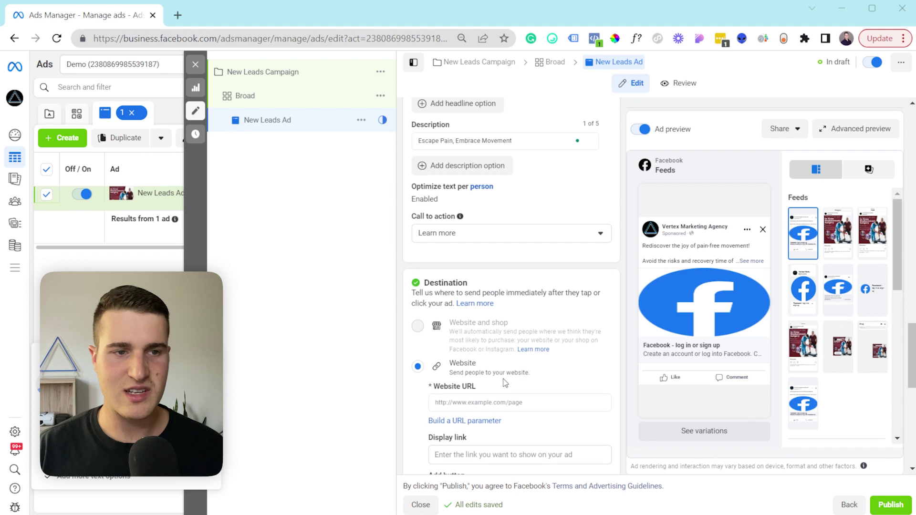
{"action": "left_click", "coordinate": [478, 401]}
{"action": "type", "text": "https://vertexmarketingagency.com/"}
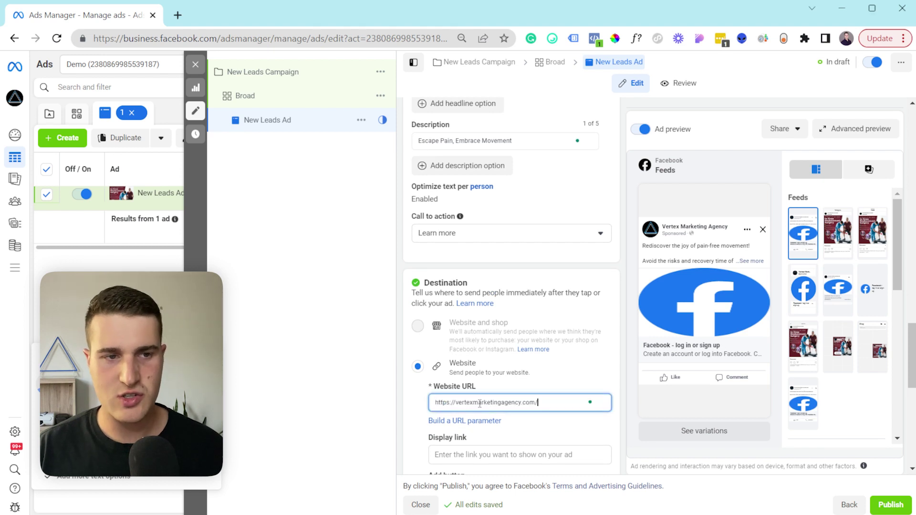
{"action": "left_click", "coordinate": [415, 408]}
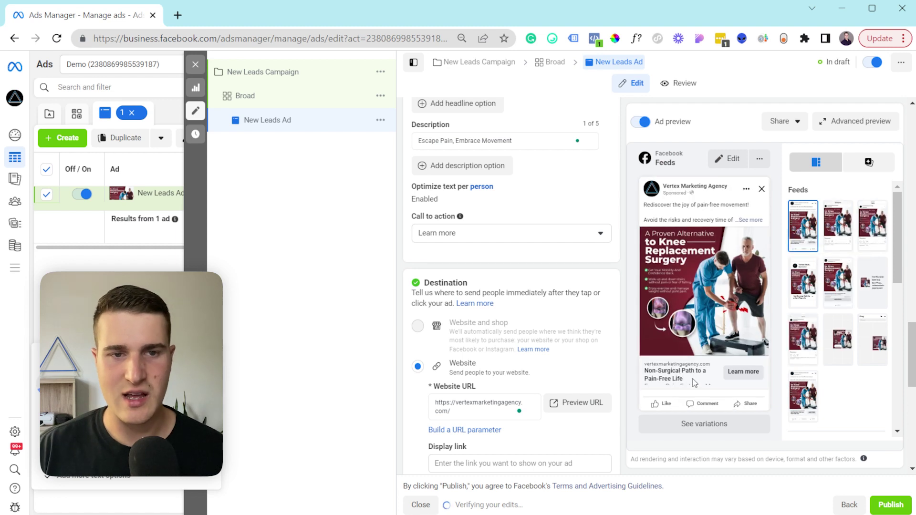
Expand the full text in the Facebook Feeds ad preview and review the description, headline and both primary text options
{"action": "scroll", "coordinate": [694, 383], "scroll_direction": "down", "scroll_amount": 2}
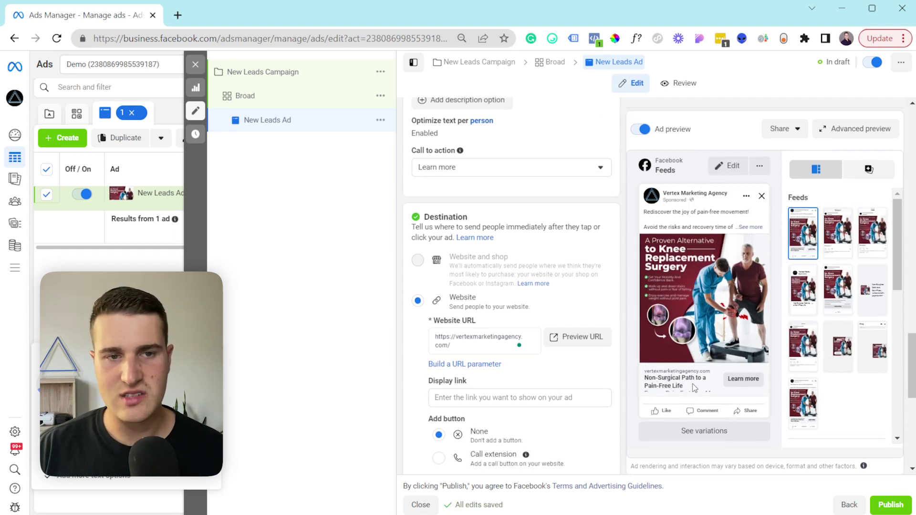
{"action": "left_click", "coordinate": [750, 228]}
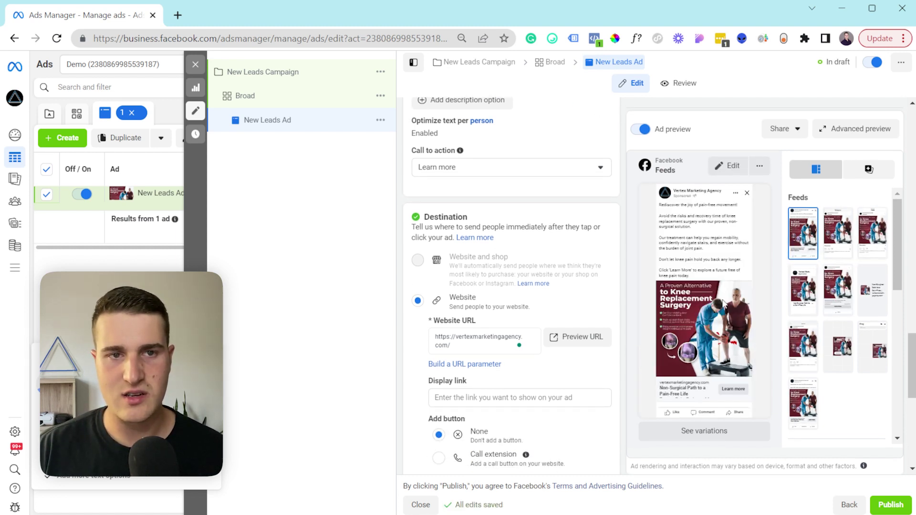
{"action": "scroll", "coordinate": [592, 251], "scroll_direction": "up", "scroll_amount": 5}
{"action": "left_click", "coordinate": [592, 252]}
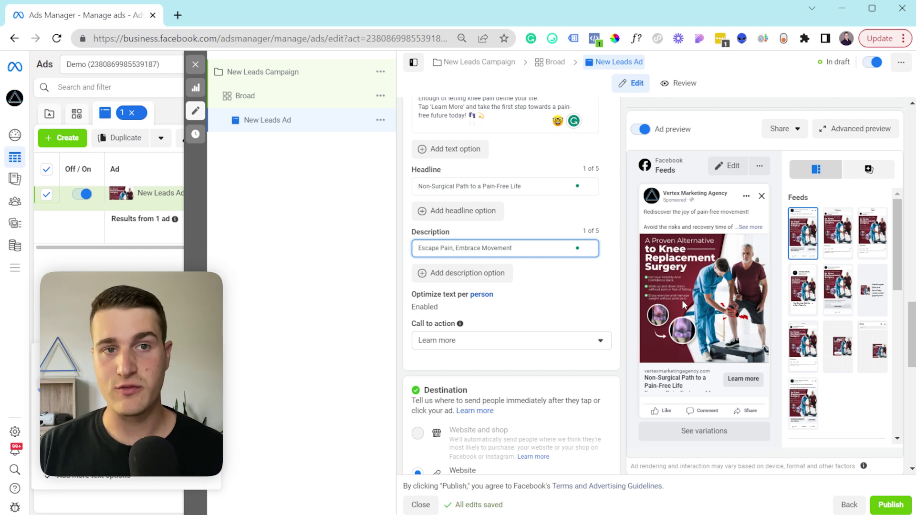
{"action": "scroll", "coordinate": [617, 210], "scroll_direction": "up", "scroll_amount": 1}
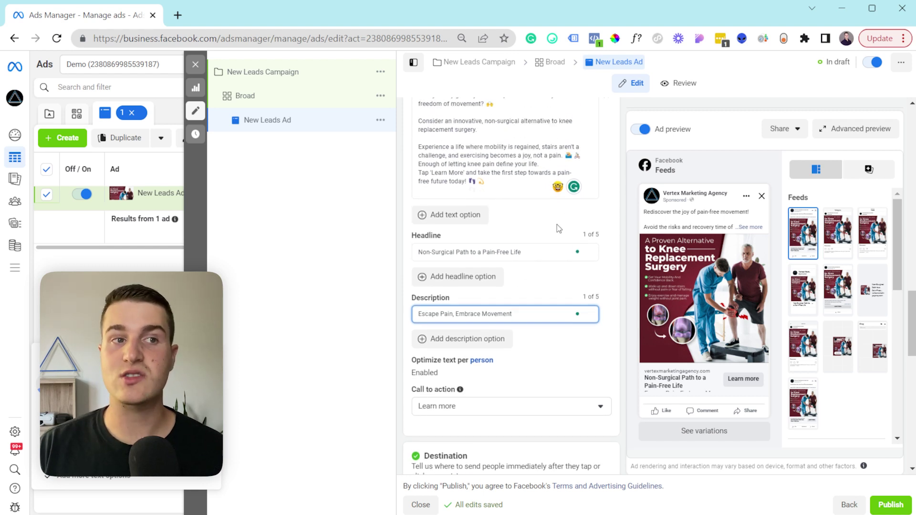
{"action": "left_click", "coordinate": [529, 253]}
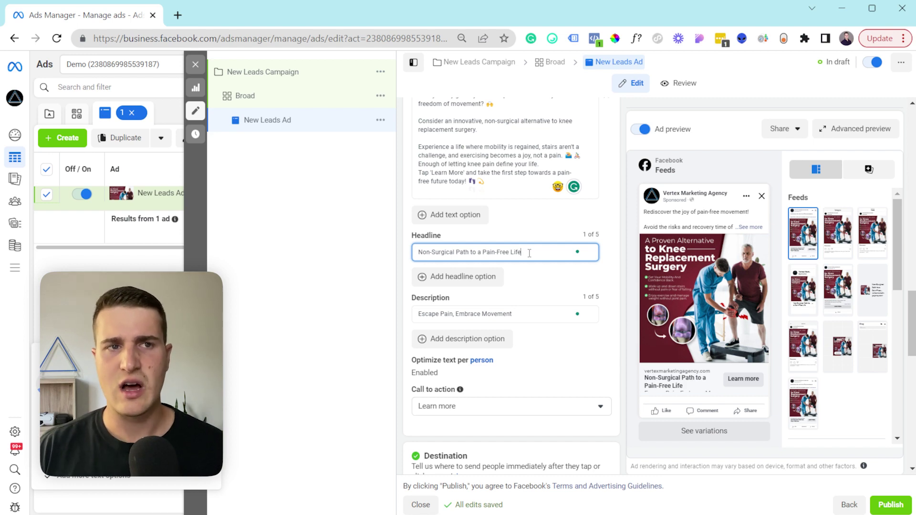
{"action": "scroll", "coordinate": [529, 253], "scroll_direction": "up", "scroll_amount": 2}
{"action": "scroll", "coordinate": [522, 241], "scroll_direction": "up", "scroll_amount": 2}
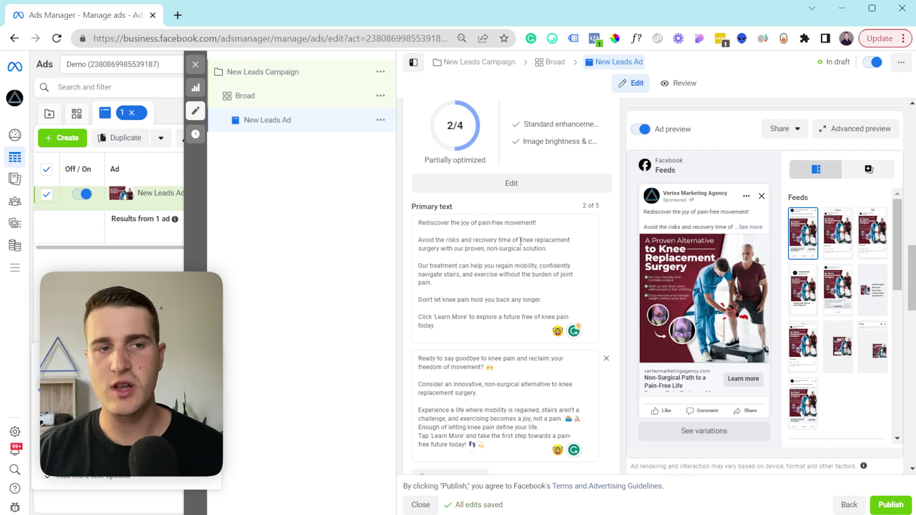
{"action": "scroll", "coordinate": [490, 320], "scroll_direction": "down", "scroll_amount": 2}
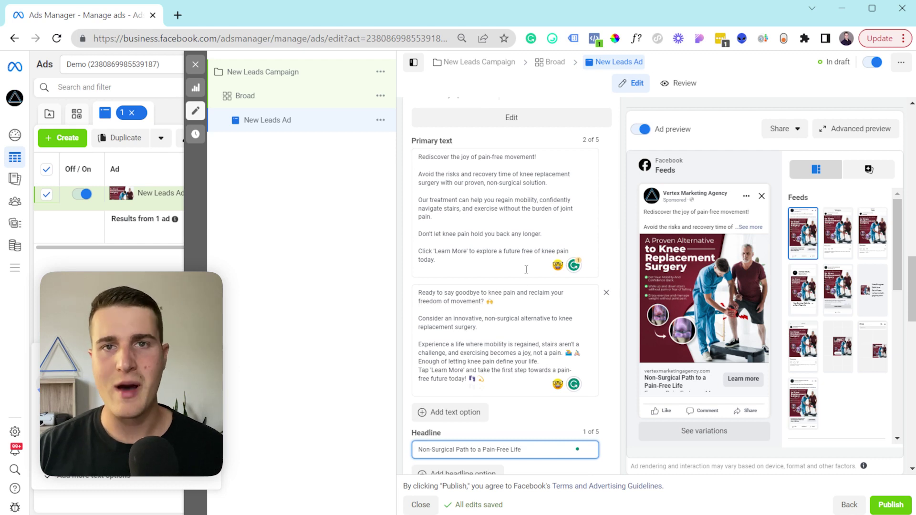
Examine the URL parameter builder for the ad's website link, close it without adding parameters, and view the Languages and Tracking settings
{"action": "scroll", "coordinate": [530, 265], "scroll_direction": "down", "scroll_amount": 10}
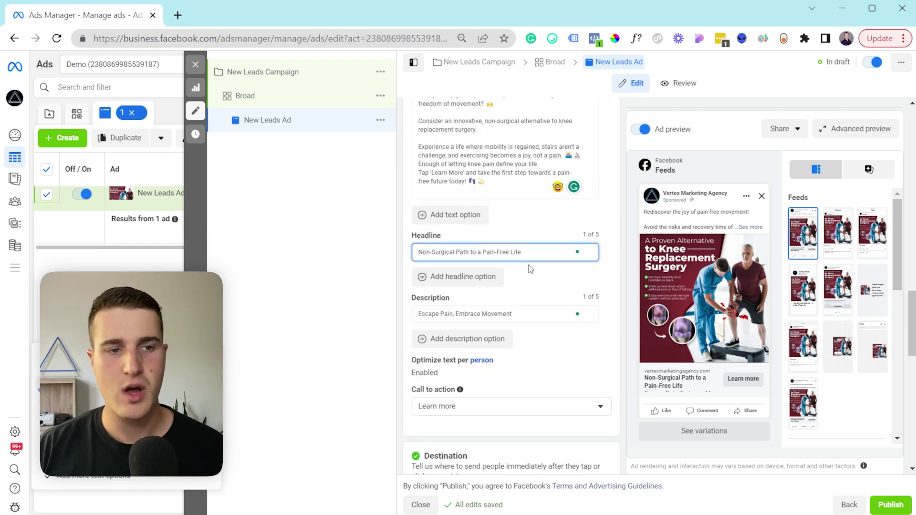
{"action": "left_click", "coordinate": [453, 313]}
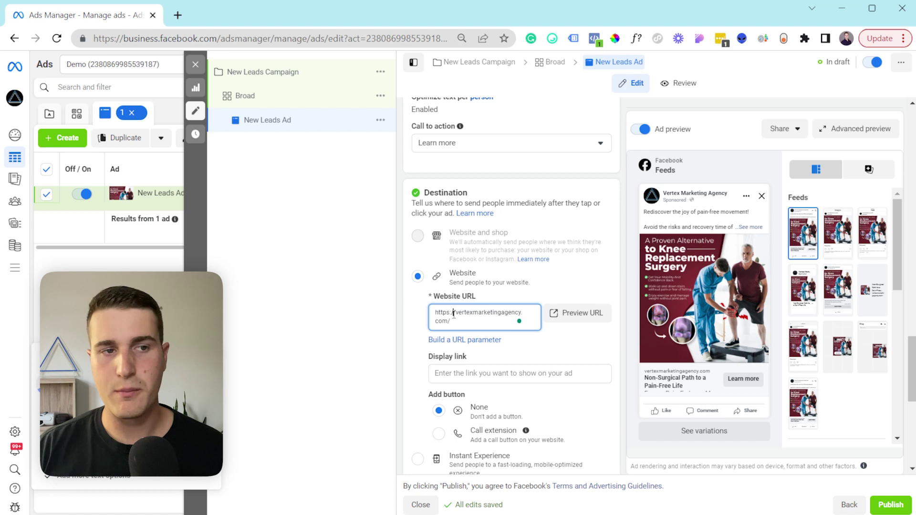
{"action": "left_click", "coordinate": [449, 340]}
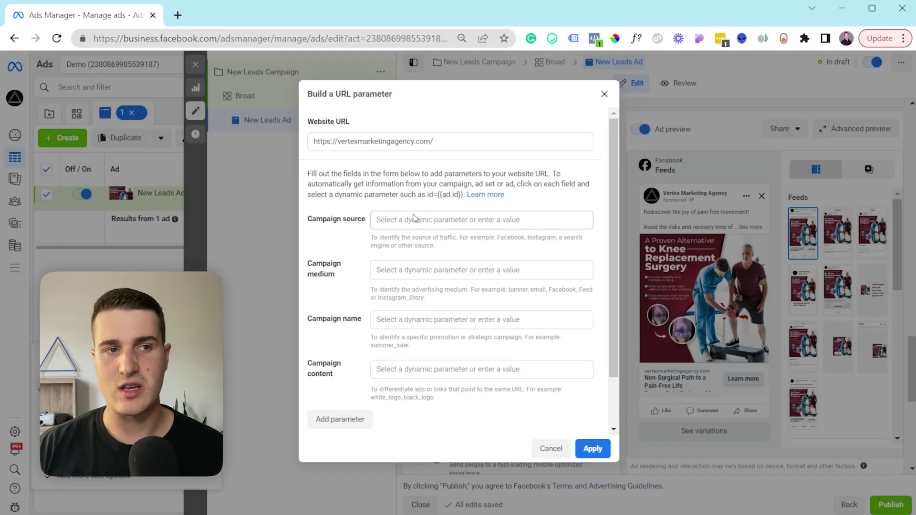
{"action": "left_click", "coordinate": [415, 219]}
{"action": "left_click", "coordinate": [546, 200]}
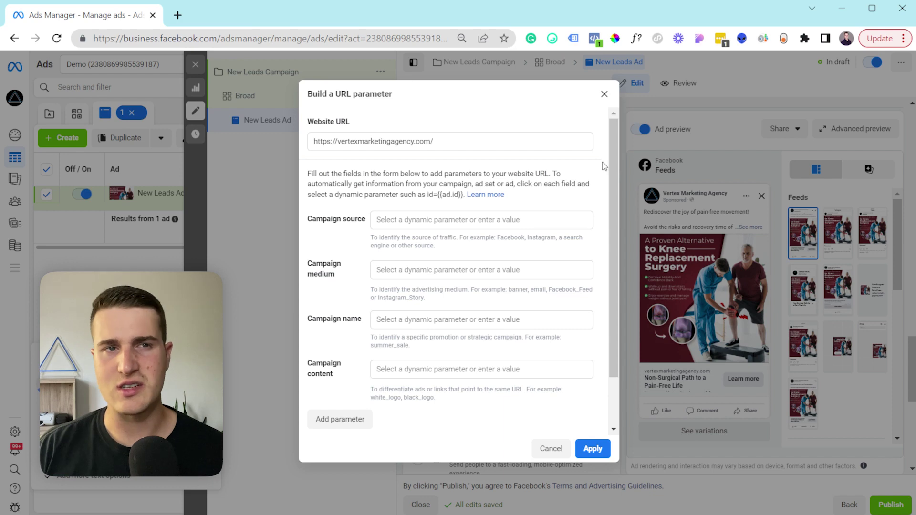
{"action": "left_click", "coordinate": [604, 94]}
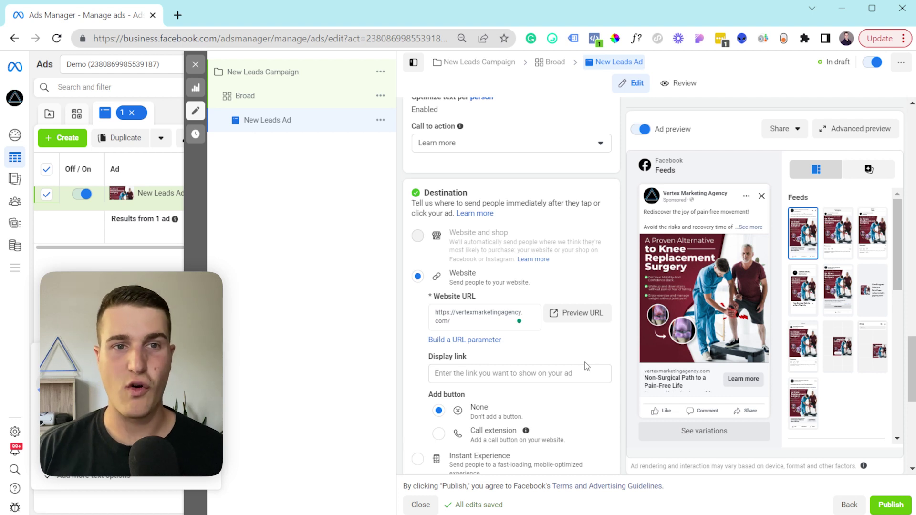
{"action": "scroll", "coordinate": [586, 367], "scroll_direction": "down", "scroll_amount": 5}
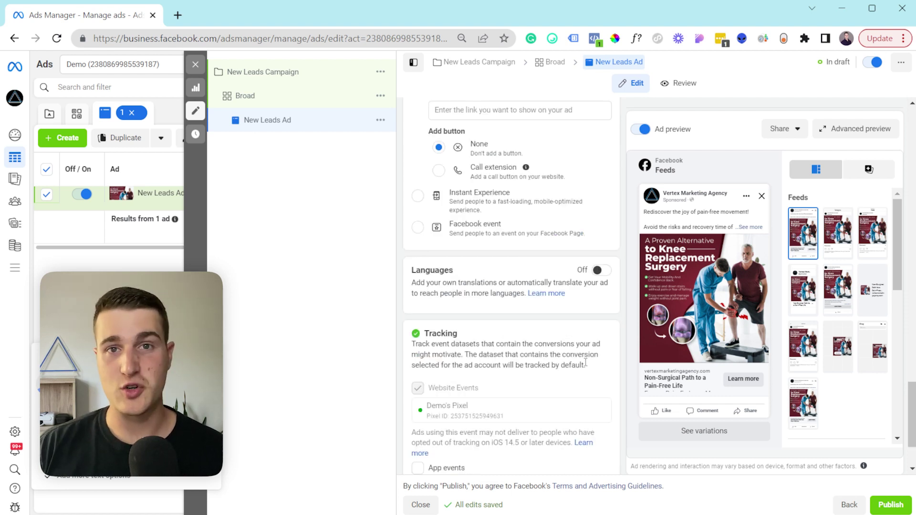